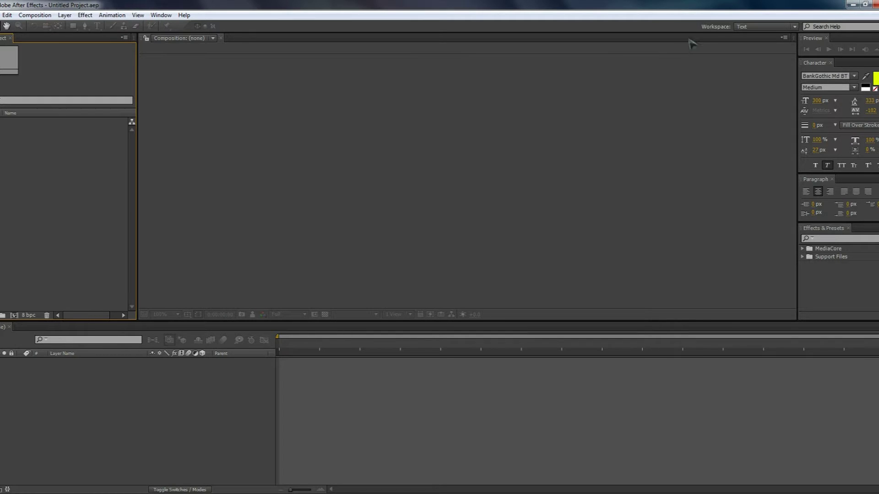
Step: Choose the Text workspace and adjust the height of the character settings area
{"action": "left_click", "coordinate": [748, 28]}
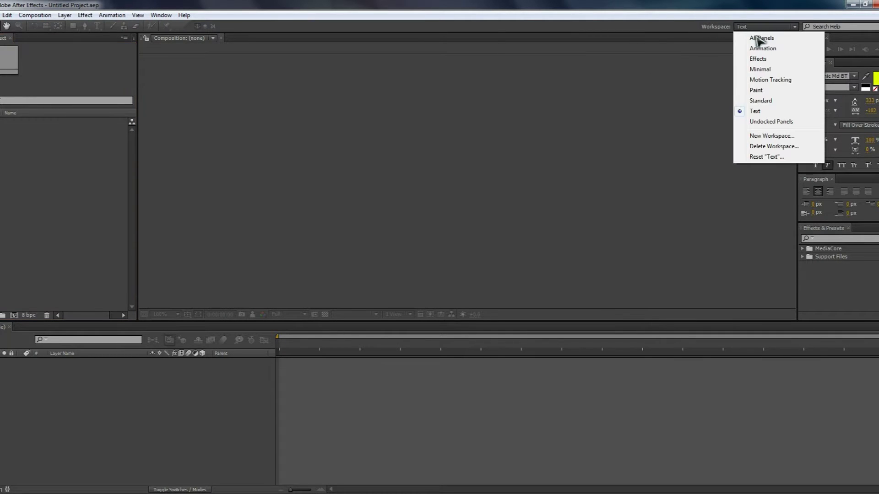
{"action": "left_click", "coordinate": [762, 112]}
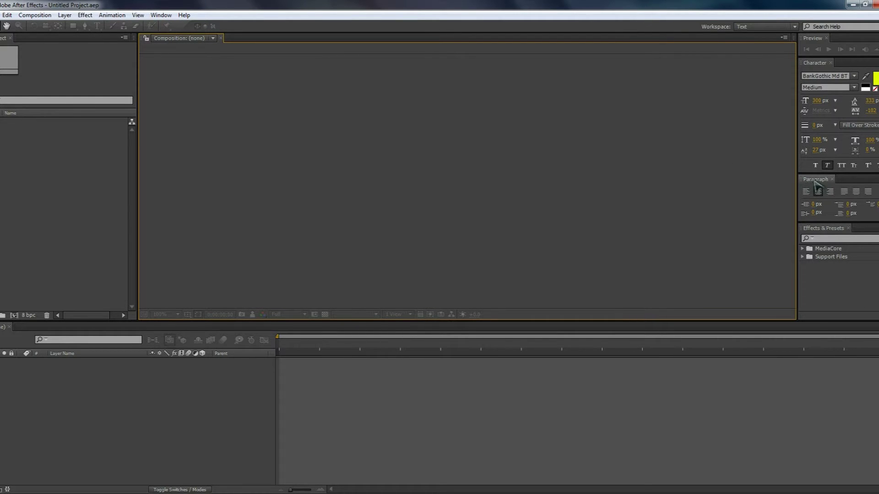
{"action": "left_click_drag", "start_coordinate": [841, 174], "coordinate": [843, 119]}
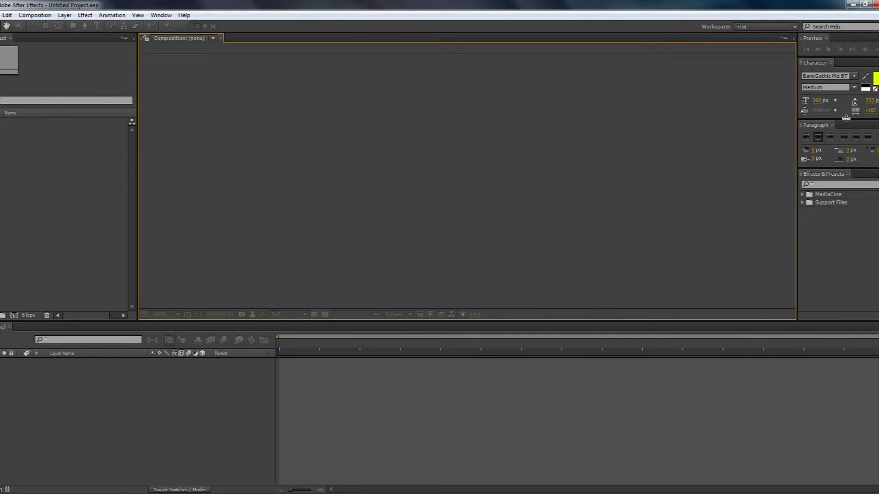
{"action": "left_click_drag", "start_coordinate": [847, 120], "coordinate": [839, 226]}
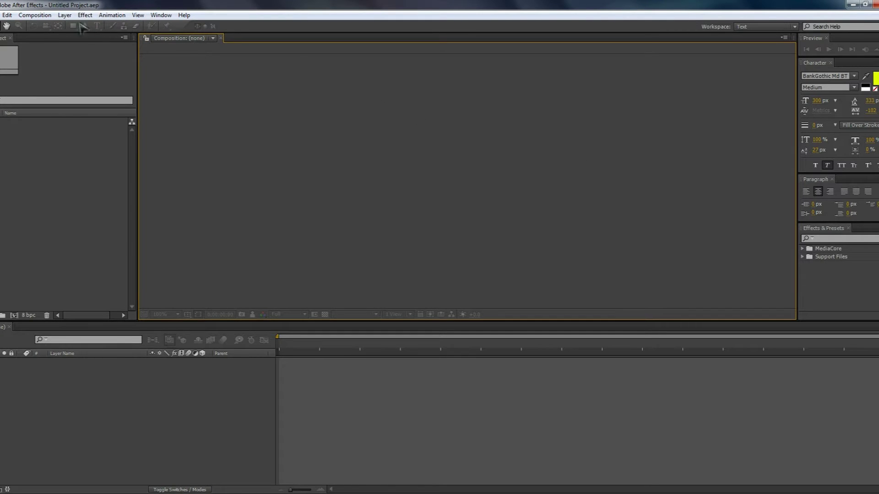
Step: Create a new composition named Text with a pure red (FF0000) background
{"action": "left_click", "coordinate": [39, 17]}
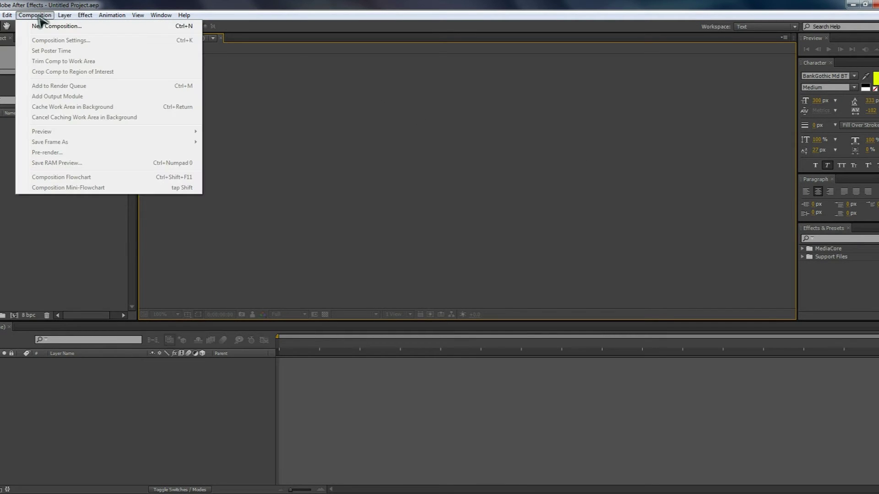
{"action": "left_click", "coordinate": [55, 26]}
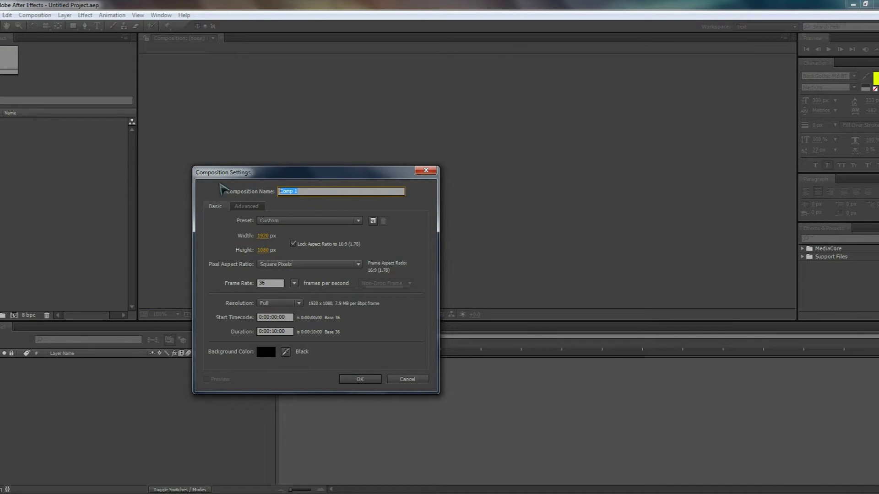
{"action": "type", "text": "Text"}
{"action": "left_click", "coordinate": [266, 352]}
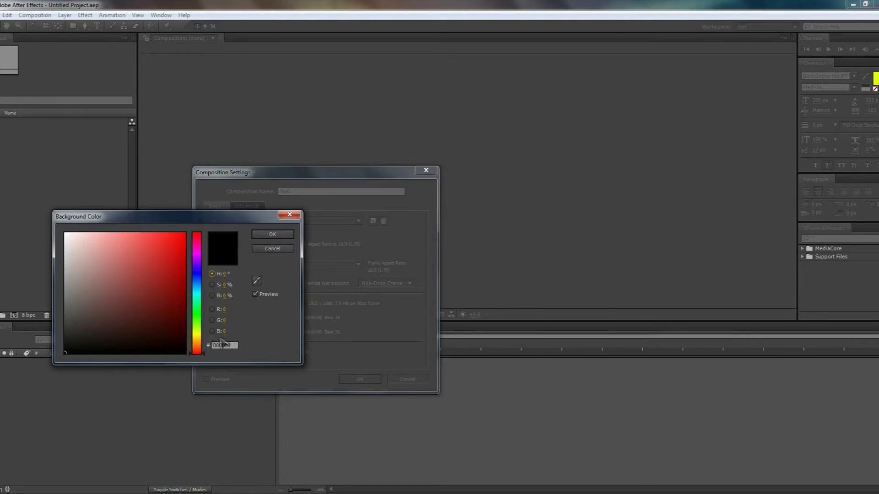
{"action": "mouse_move", "coordinate": [153, 303]}
{"action": "left_mouse_down"}
{"action": "mouse_move", "coordinate": [183, 239]}
{"action": "mouse_move", "coordinate": [197, 234]}
{"action": "left_mouse_up"}
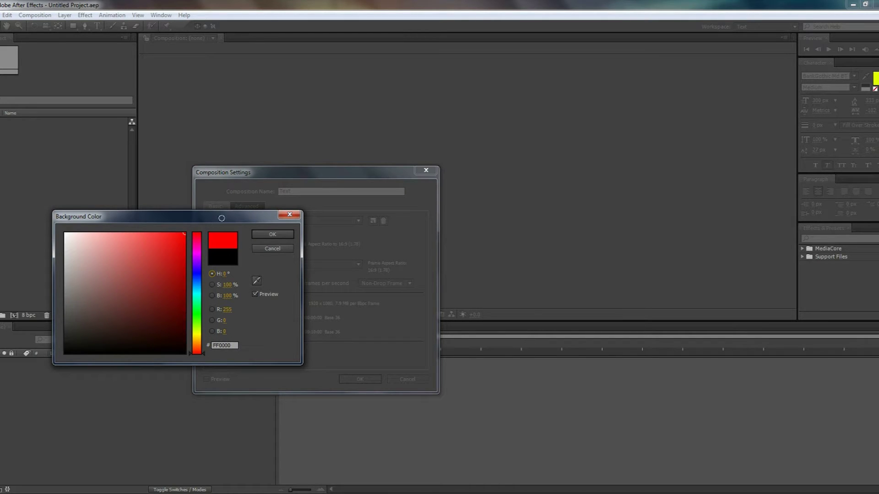
{"action": "left_click", "coordinate": [261, 236]}
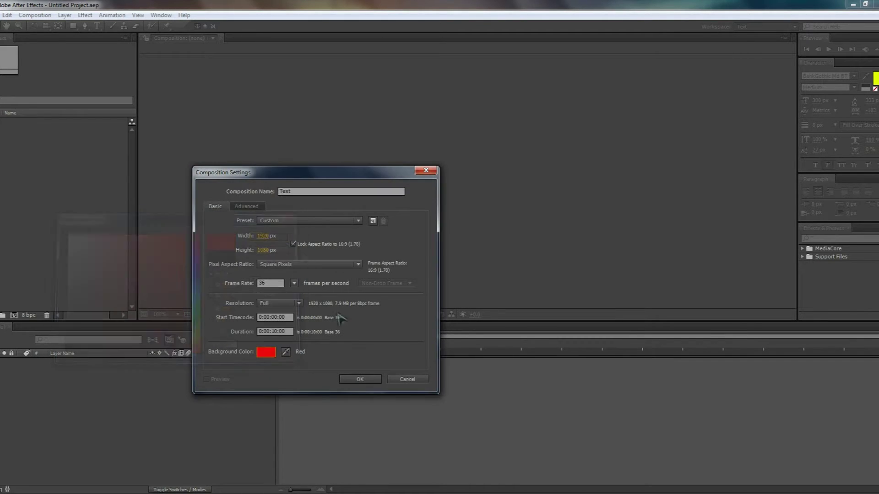
{"action": "left_click", "coordinate": [360, 380]}
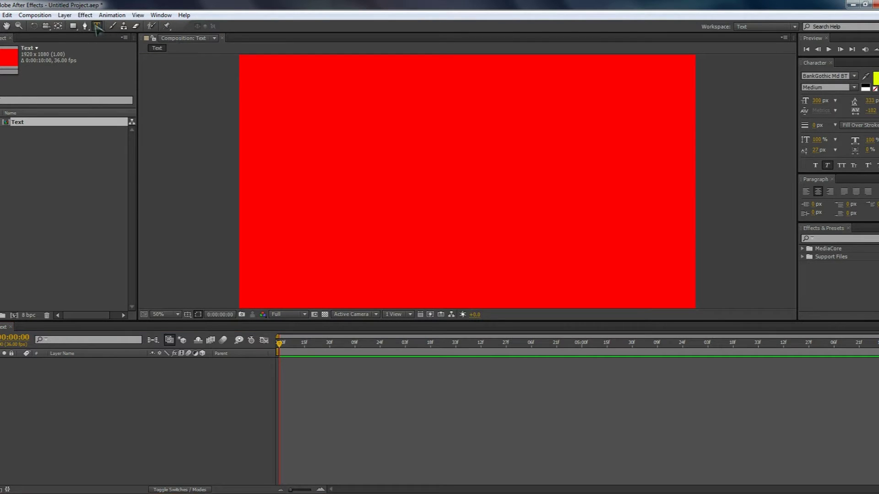
Step: Add a text layer reading RBP near the middle of the composition
{"action": "left_click", "coordinate": [97, 26]}
{"action": "left_click", "coordinate": [66, 15]}
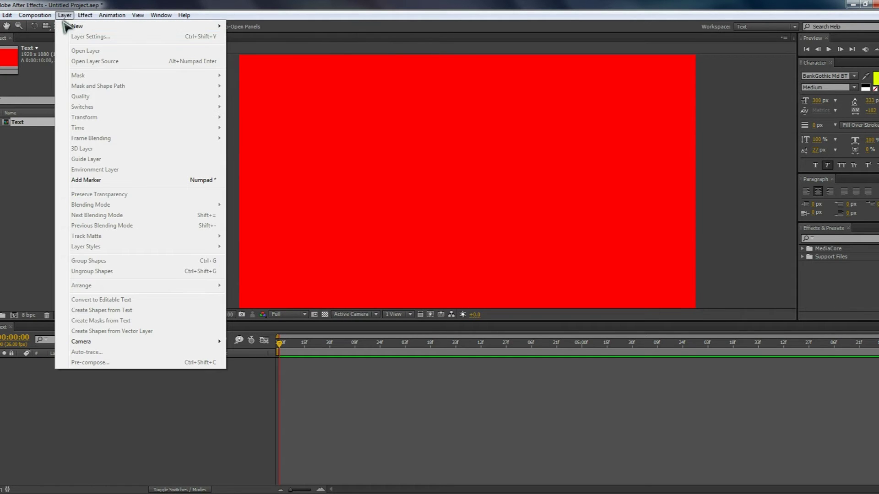
{"action": "mouse_move", "coordinate": [223, 28]}
{"action": "left_click", "coordinate": [268, 8]}
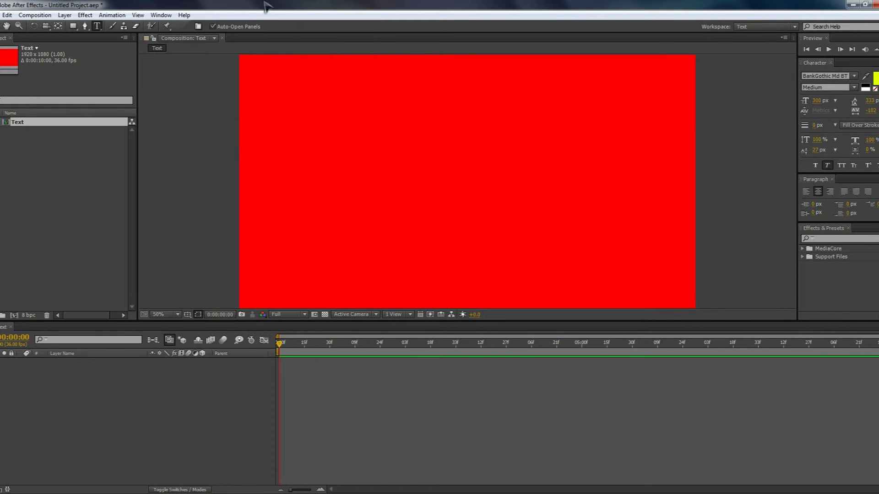
{"action": "left_click", "coordinate": [97, 26]}
{"action": "left_click", "coordinate": [416, 206]}
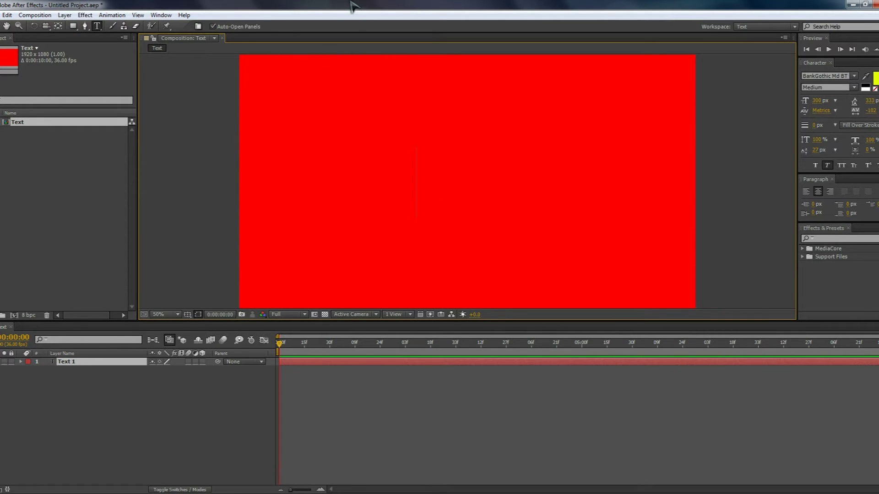
{"action": "type", "text": "RB"}
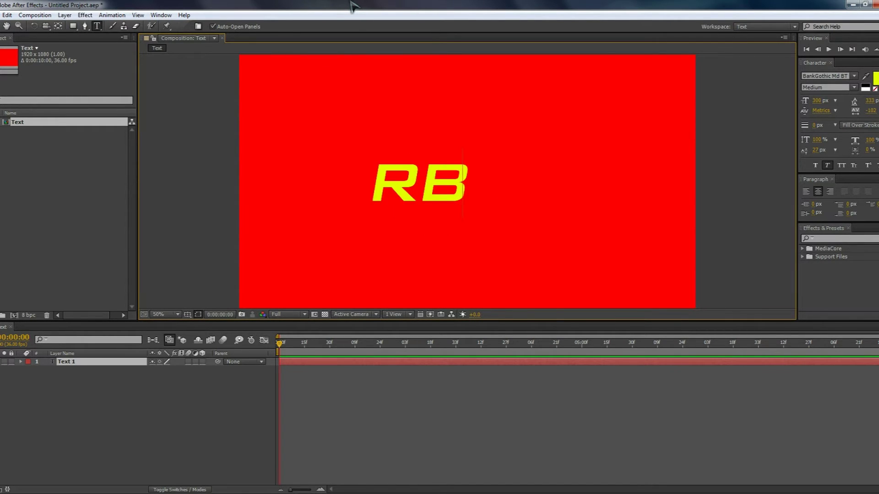
{"action": "type", "text": "P"}
Step: Try left and right alignment on the RBP text and return it to centre alignment
{"action": "left_click_drag", "start_coordinate": [484, 183], "coordinate": [314, 180]}
{"action": "left_click", "coordinate": [806, 192]}
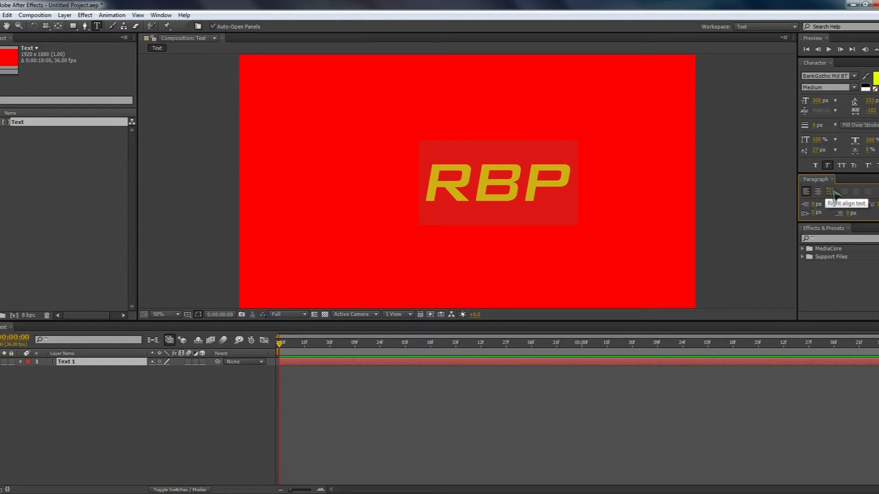
{"action": "left_click", "coordinate": [831, 192]}
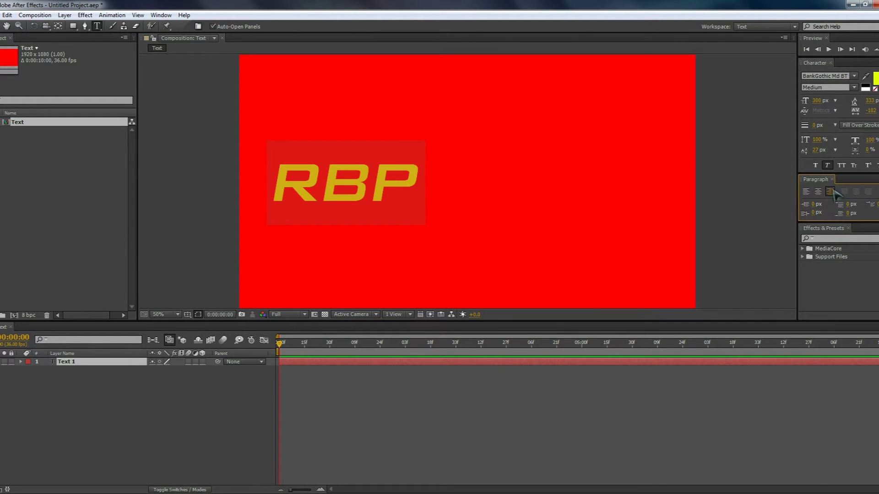
{"action": "left_click", "coordinate": [818, 191]}
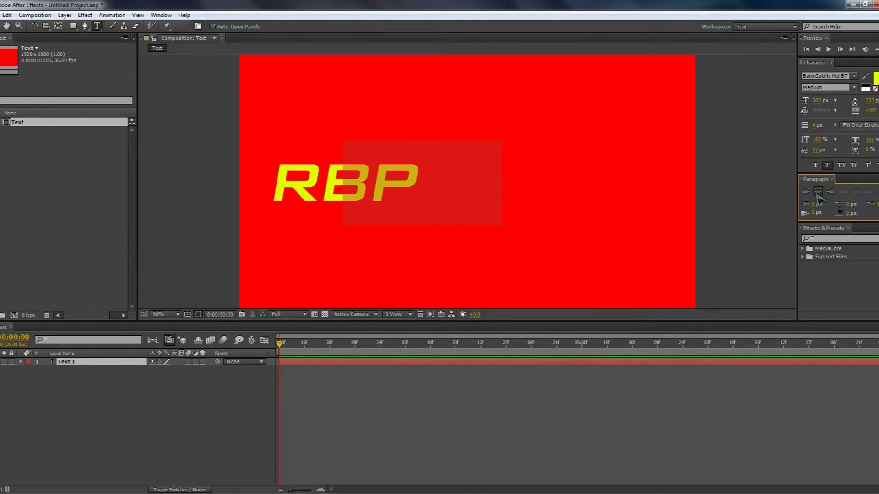
Step: Remove the italic style from the RBP text, make it bold and set its font size to 429 px
{"action": "left_click", "coordinate": [426, 179]}
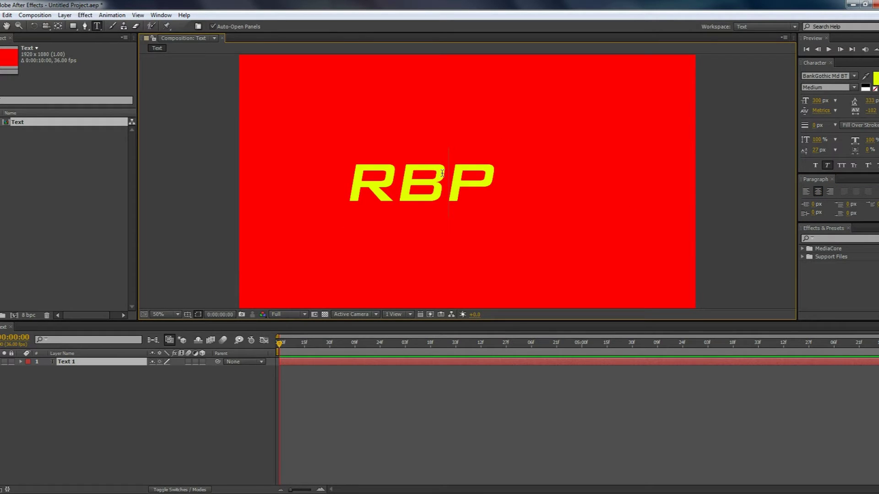
{"action": "left_click_drag", "start_coordinate": [488, 179], "coordinate": [310, 177]}
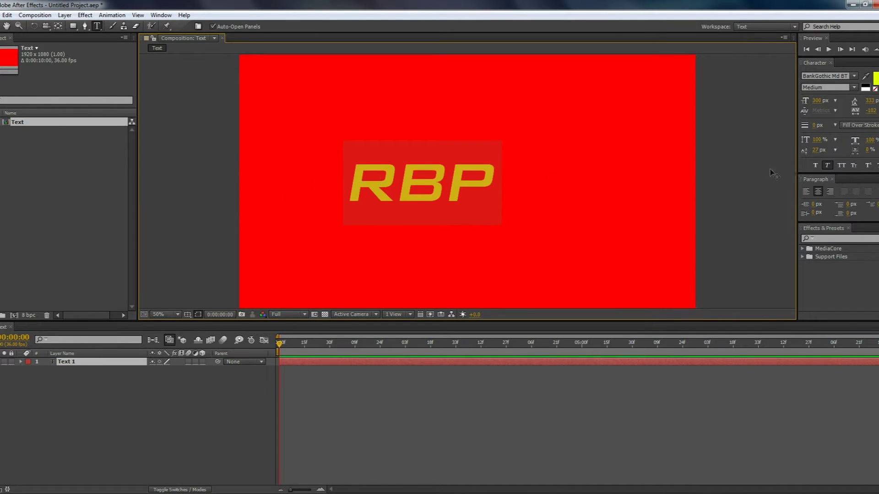
{"action": "left_click", "coordinate": [827, 169]}
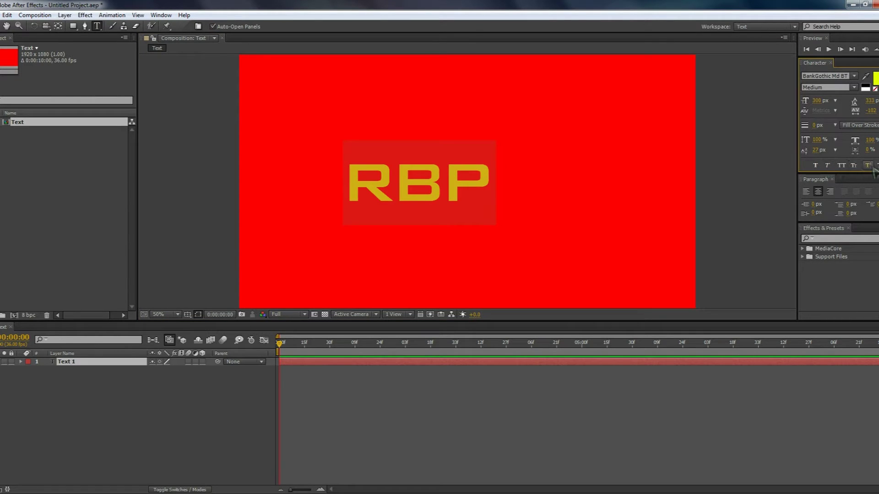
{"action": "left_click", "coordinate": [815, 166]}
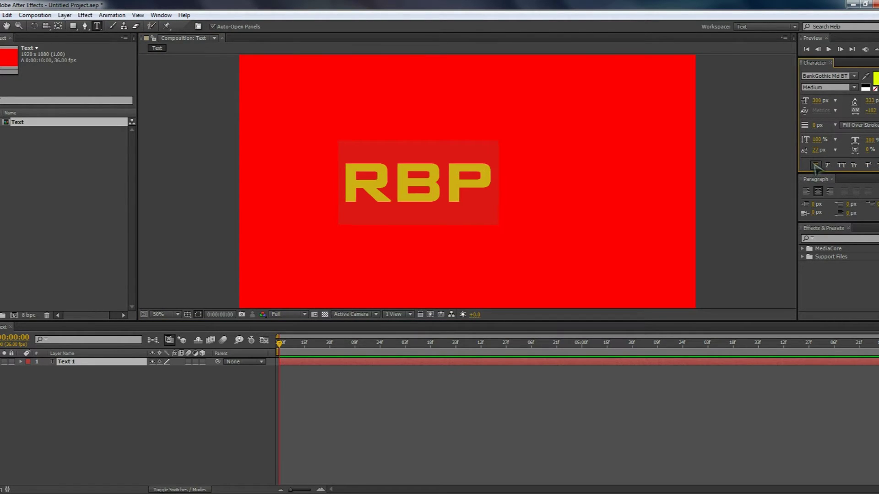
{"action": "left_click", "coordinate": [818, 103]}
{"action": "left_click_drag", "start_coordinate": [816, 103], "coordinate": [878, 108]}
Step: Break the text onto a second line before the P and set the leading of both lines to 372 px
{"action": "left_click", "coordinate": [465, 181]}
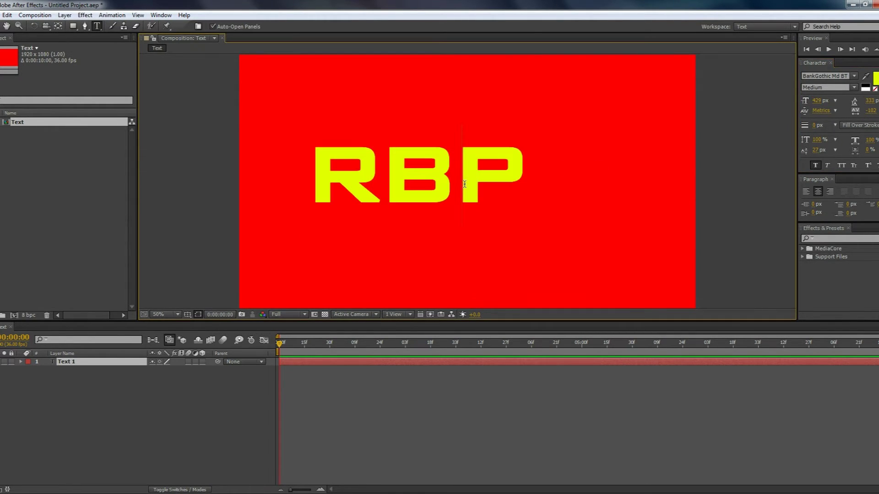
{"action": "key", "text": "Return"}
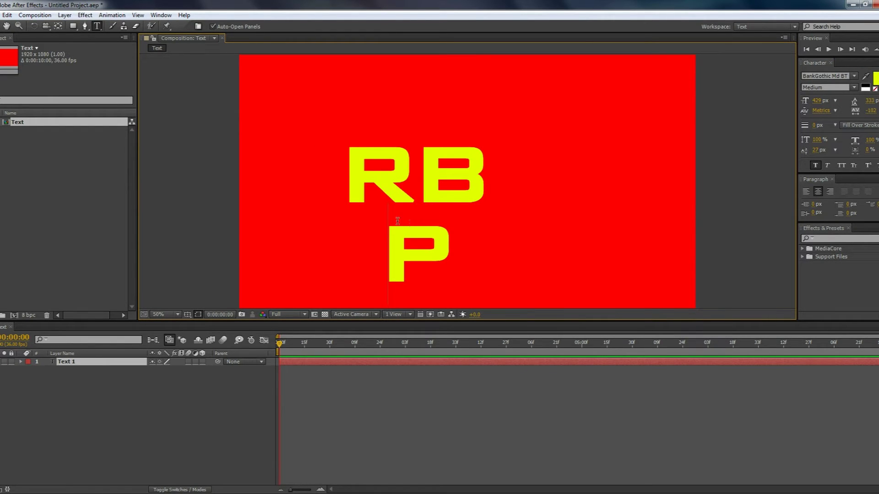
{"action": "left_click_drag", "start_coordinate": [443, 245], "coordinate": [335, 203]}
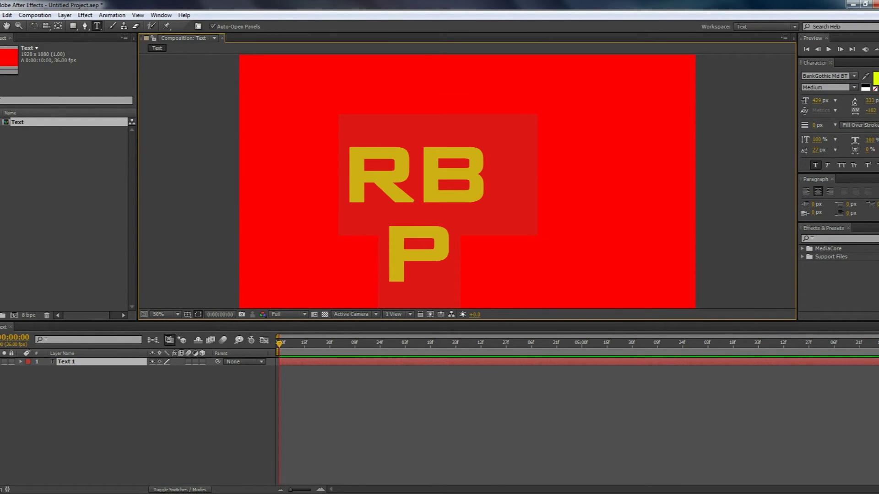
{"action": "mouse_move", "coordinate": [872, 103]}
{"action": "left_mouse_down"}
{"action": "mouse_move", "coordinate": [767, 110]}
{"action": "mouse_move", "coordinate": [878, 109]}
{"action": "left_mouse_up"}
Step: Try adding ss after the P on the second line and remove it again
{"action": "left_click", "coordinate": [448, 252]}
{"action": "type", "text": "ss"}
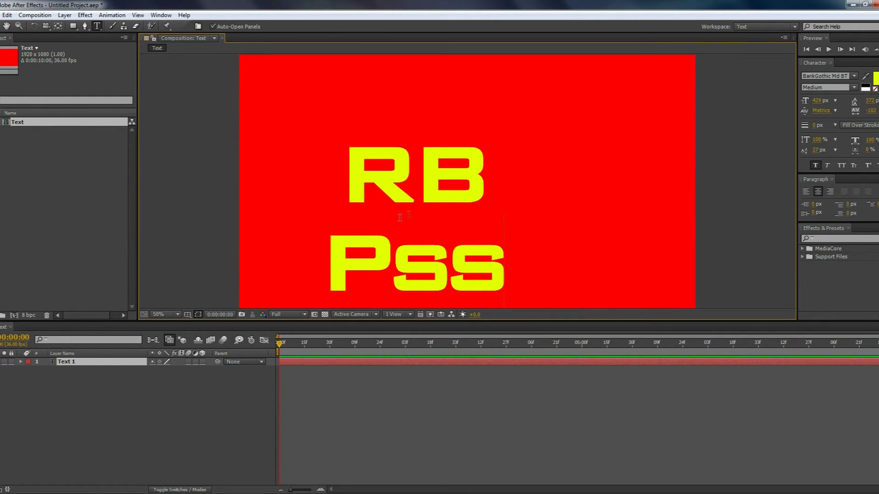
{"action": "key", "text": "BackSpace"}
{"action": "key", "text": "BackSpace"}
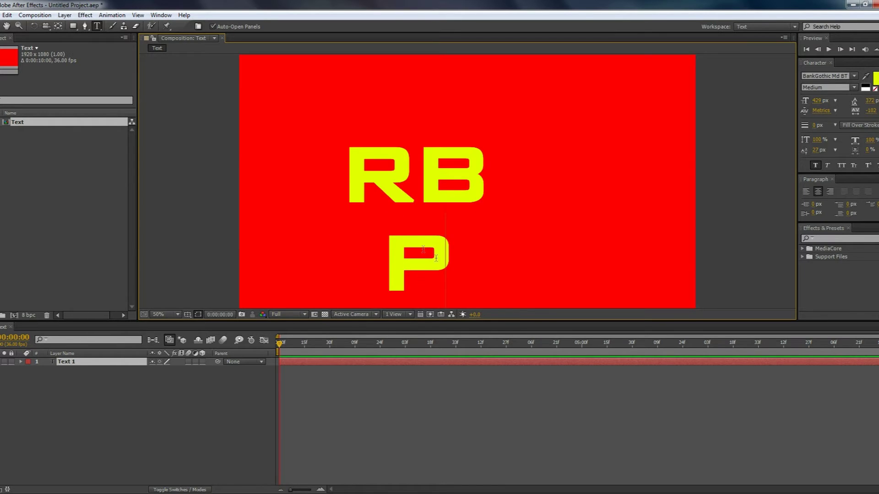
Step: Remove the line break before the P so that RBP sits on one line
{"action": "key", "text": "ctrl+a"}
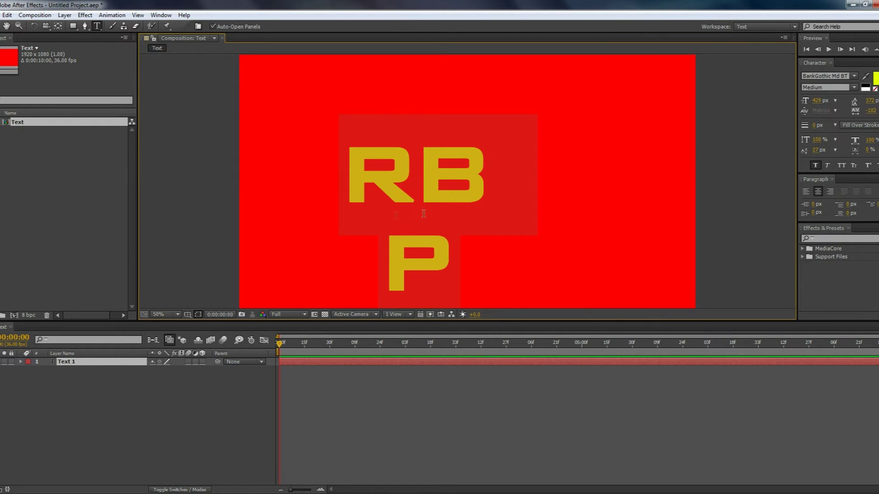
{"action": "left_click", "coordinate": [391, 249]}
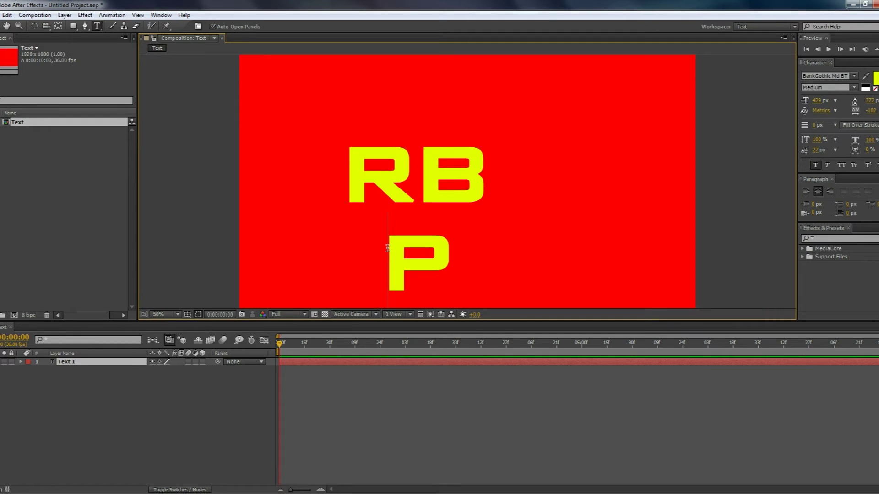
{"action": "key", "text": "BackSpace"}
Step: Set the tracking of the RBP text to -100 and its stroke width to 35 px
{"action": "left_click_drag", "start_coordinate": [527, 184], "coordinate": [297, 195]}
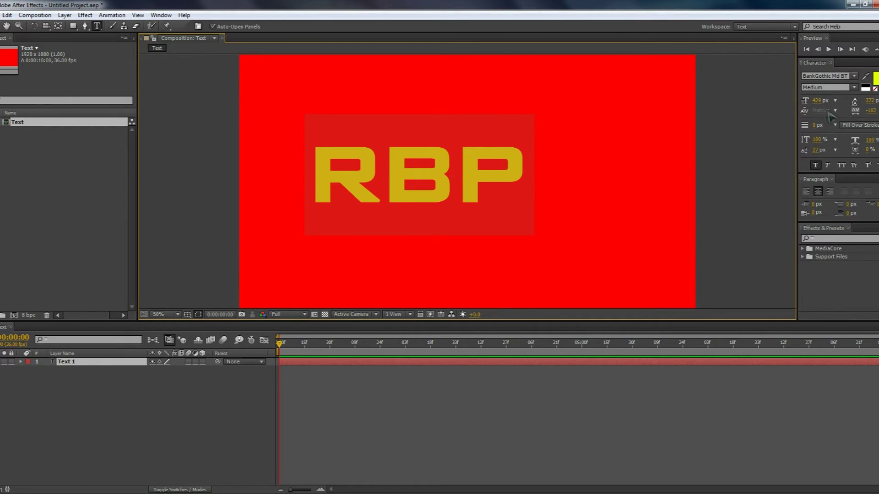
{"action": "mouse_move", "coordinate": [870, 111]}
{"action": "left_mouse_down"}
{"action": "mouse_move", "coordinate": [673, 114]}
{"action": "mouse_move", "coordinate": [875, 117]}
{"action": "left_mouse_up"}
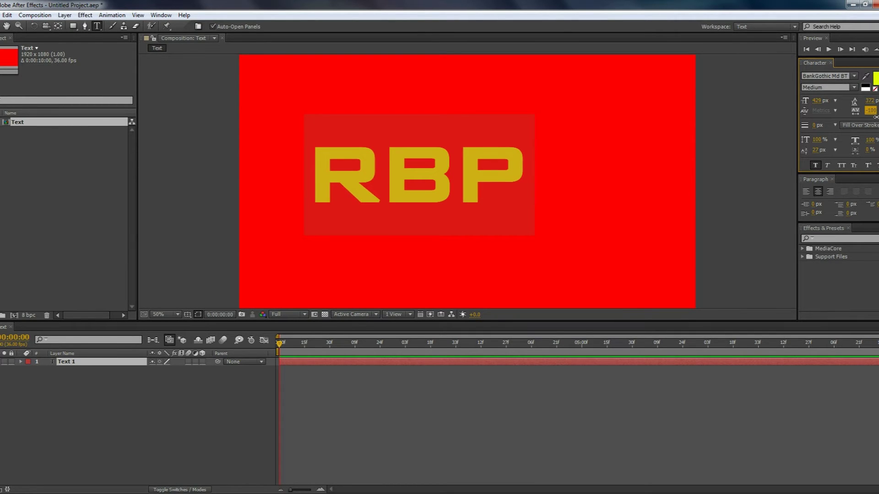
{"action": "left_click", "coordinate": [814, 125]}
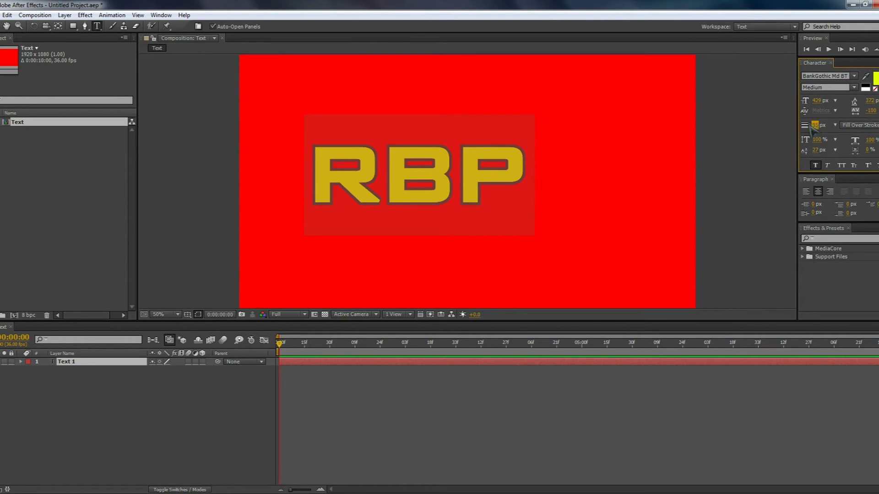
Step: Try the Stroke Over Fill order on the RBP text and return it to Fill Over Stroke
{"action": "left_click", "coordinate": [856, 128]}
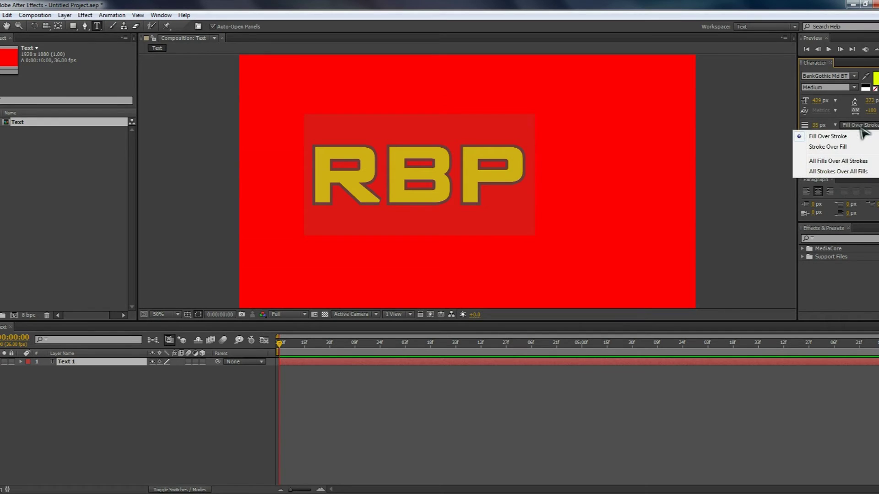
{"action": "left_click", "coordinate": [821, 147]}
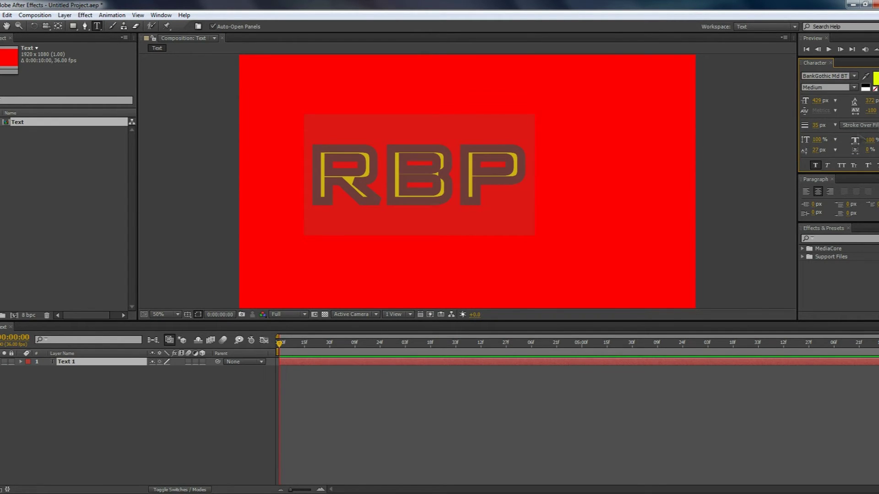
{"action": "left_click", "coordinate": [856, 125]}
{"action": "left_click", "coordinate": [852, 137]}
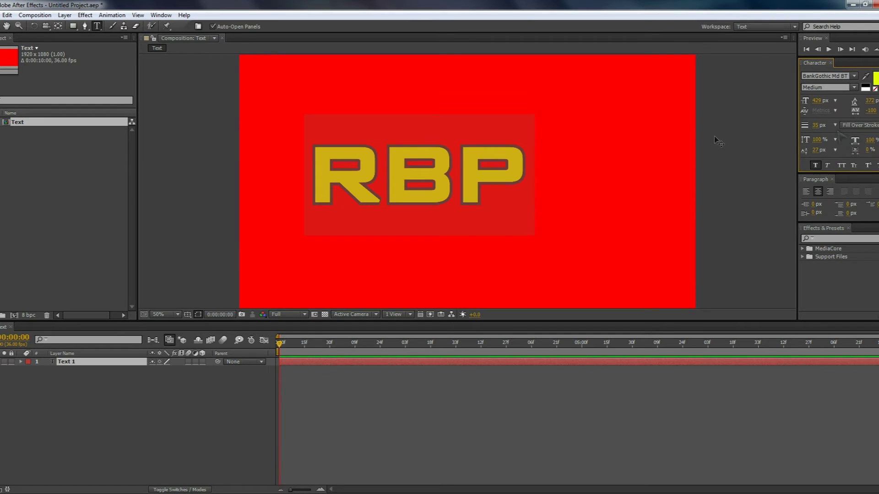
Step: Set the stroke color of the whole RBP text to black (000000)
{"action": "left_click", "coordinate": [454, 166]}
{"action": "left_click_drag", "start_coordinate": [516, 170], "coordinate": [465, 179]}
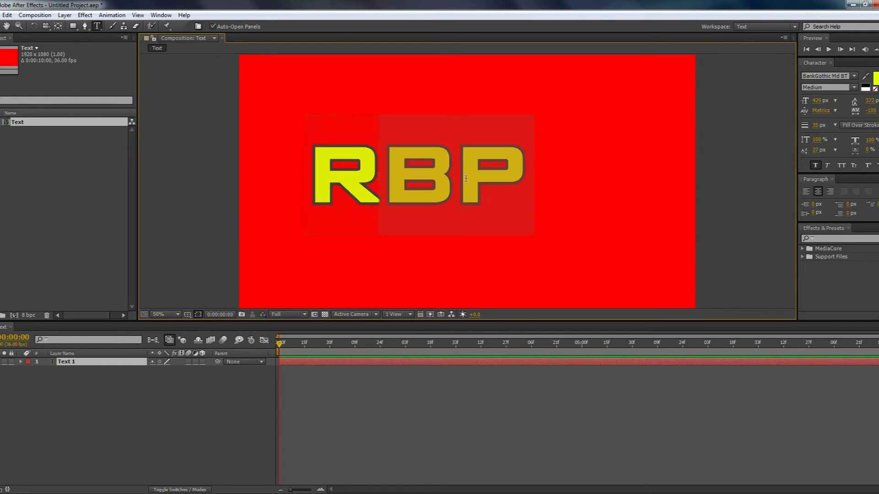
{"action": "left_click", "coordinate": [567, 183]}
{"action": "left_click_drag", "start_coordinate": [525, 188], "coordinate": [267, 188]}
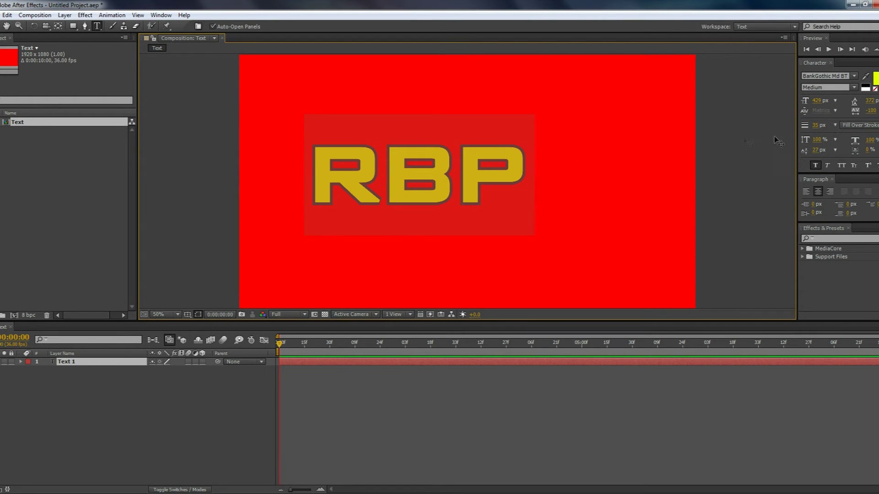
{"action": "left_click", "coordinate": [865, 86]}
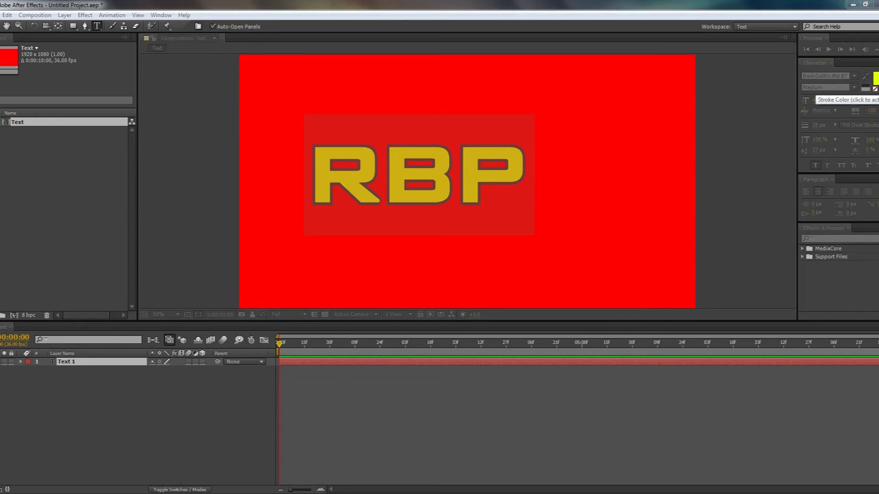
{"action": "left_click_drag", "start_coordinate": [97, 331], "coordinate": [15, 374]}
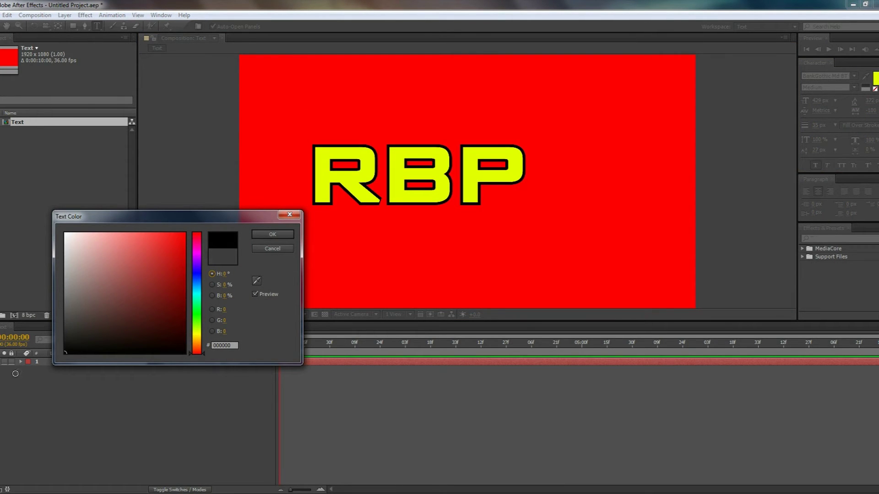
{"action": "left_click", "coordinate": [272, 235]}
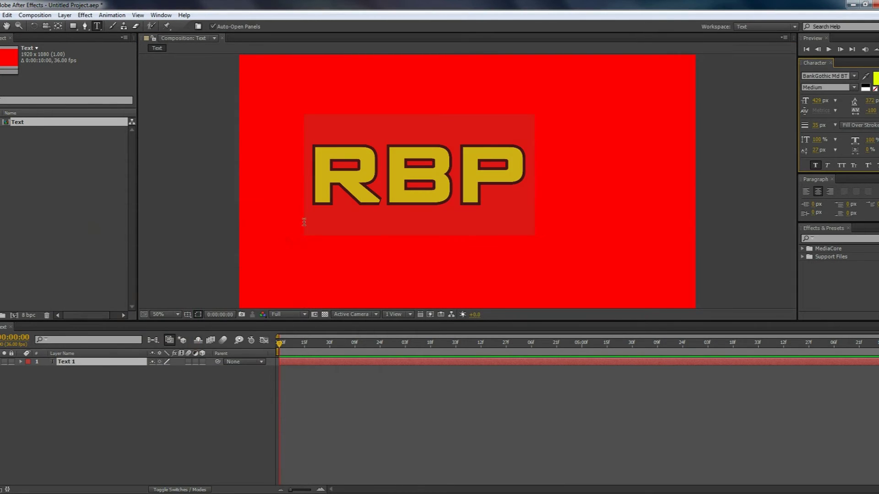
{"action": "left_click", "coordinate": [342, 185]}
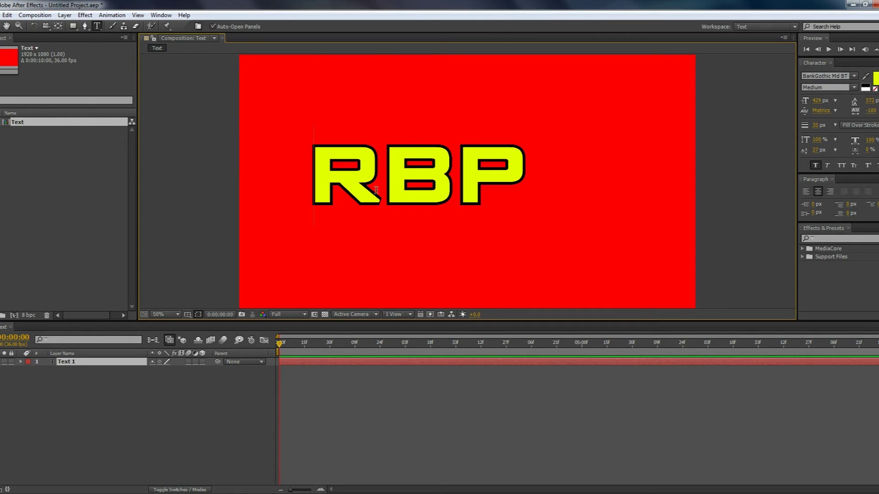
{"action": "key", "text": "Escape"}
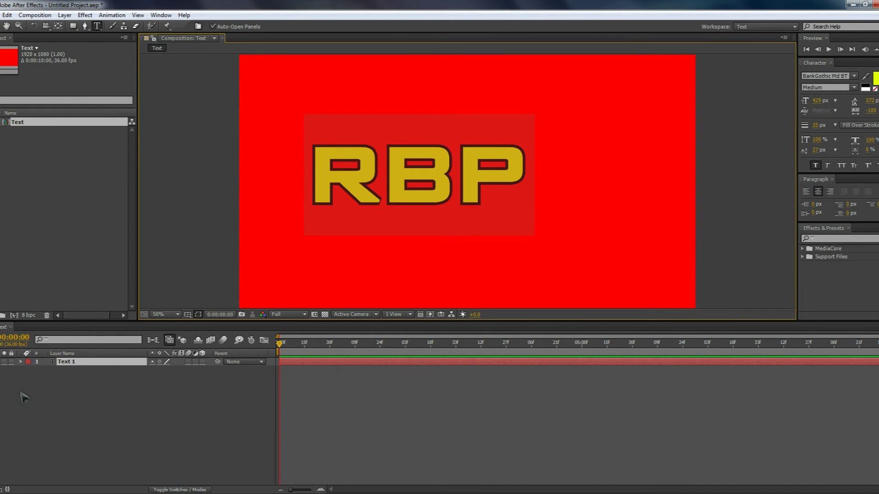
Step: Add the Drop Shadow and Bevel and Emboss layer styles to the RBP text layer
{"action": "right_click", "coordinate": [73, 361]}
{"action": "mouse_move", "coordinate": [103, 133]}
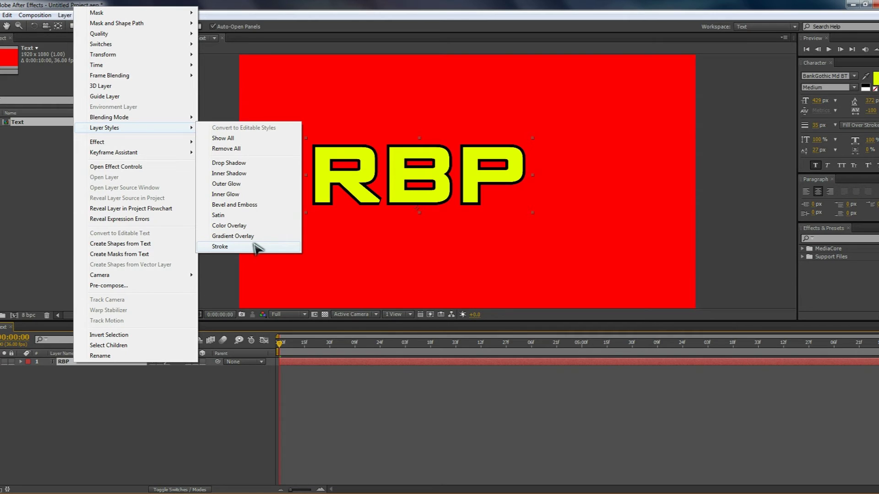
{"action": "left_click", "coordinate": [260, 166]}
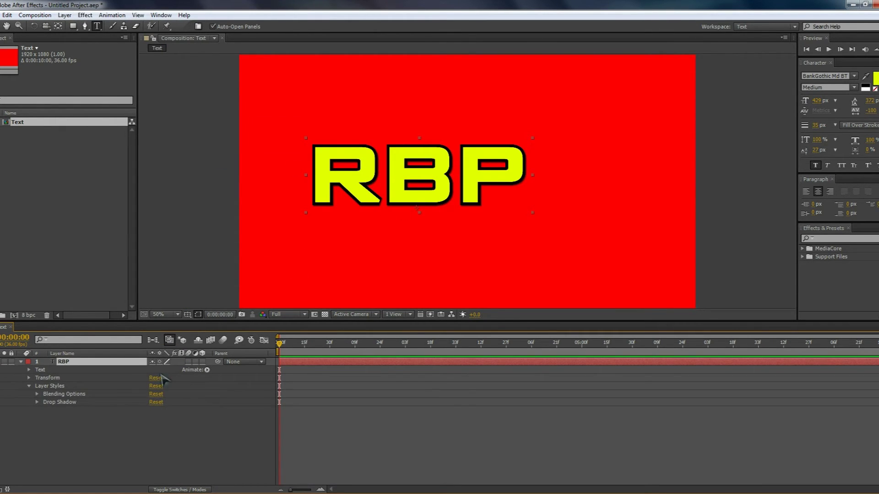
{"action": "right_click", "coordinate": [79, 363]}
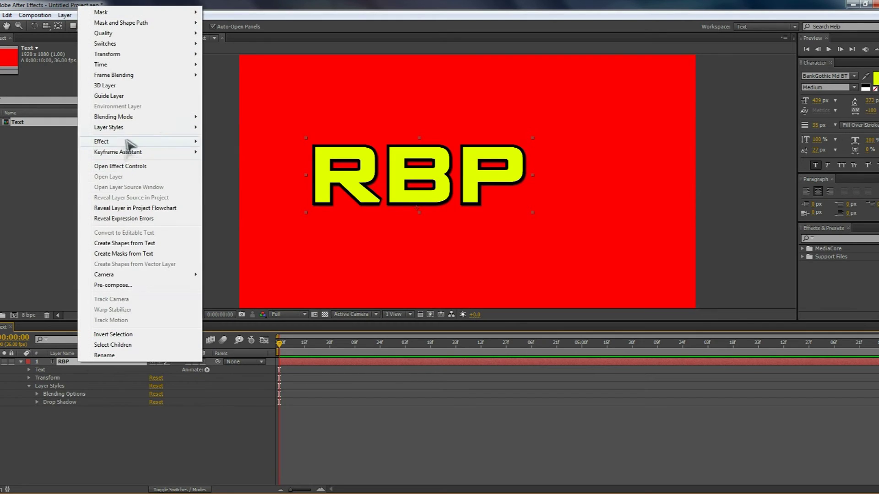
{"action": "mouse_move", "coordinate": [169, 130]}
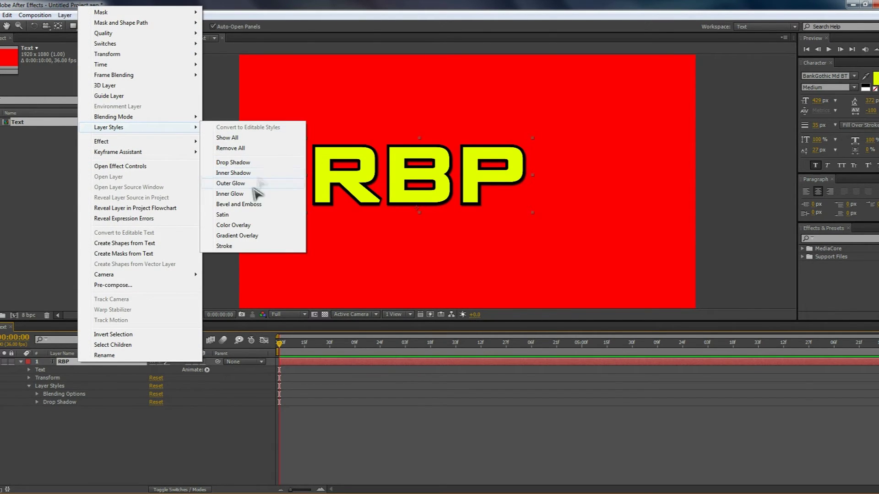
{"action": "left_click", "coordinate": [245, 207]}
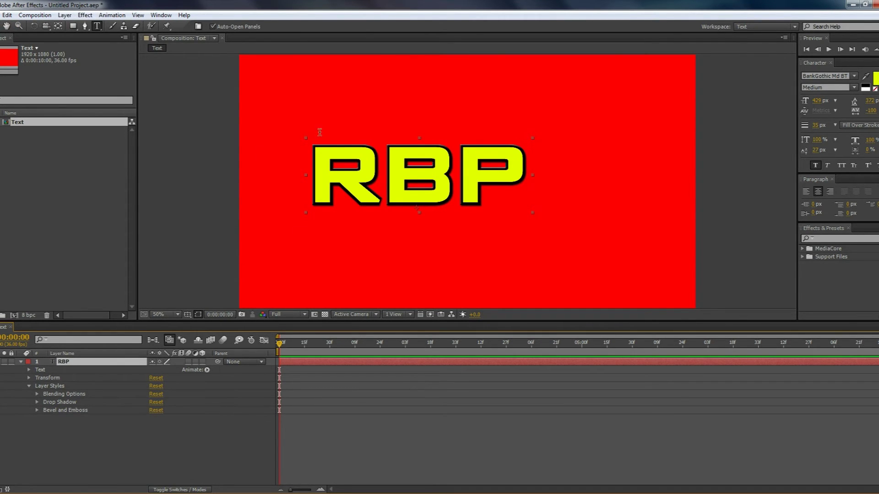
Step: Finish text editing and move the RBP text right and slightly down with the Selection tool, toward the middle of the composition
{"action": "key", "text": "shift+Right"}
{"action": "key", "text": "Left"}
{"action": "key", "text": "alt+f"}
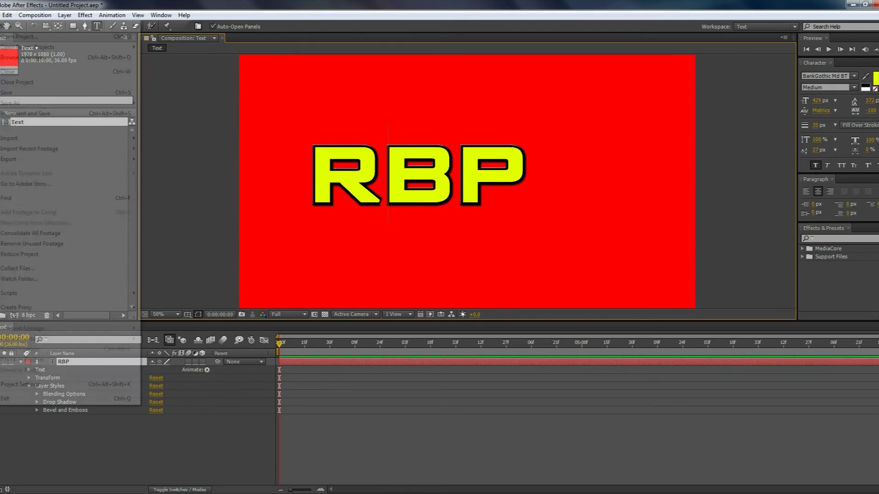
{"action": "key", "text": "Escape"}
{"action": "key", "text": "v"}
{"action": "left_click_drag", "start_coordinate": [432, 196], "coordinate": [489, 208]}
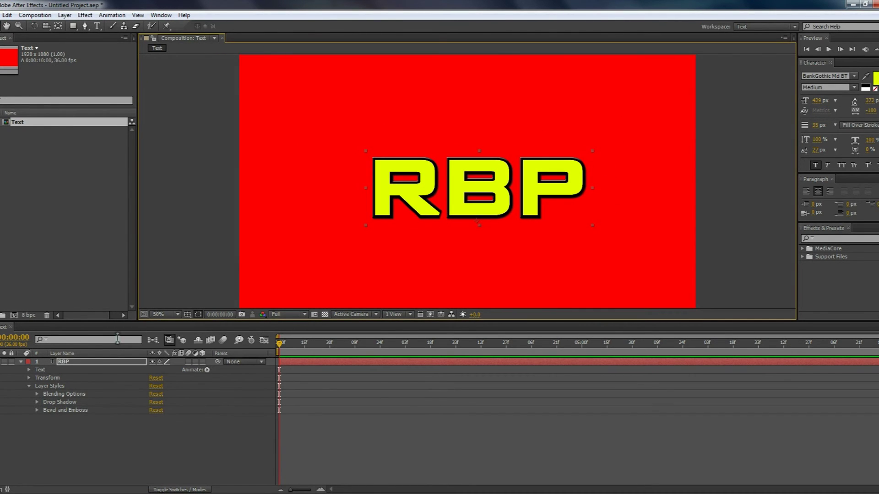
Step: Add an Outer Glow layer style to the RBP layer and set its blend mode to Normal
{"action": "right_click", "coordinate": [94, 364]}
{"action": "mouse_move", "coordinate": [158, 131]}
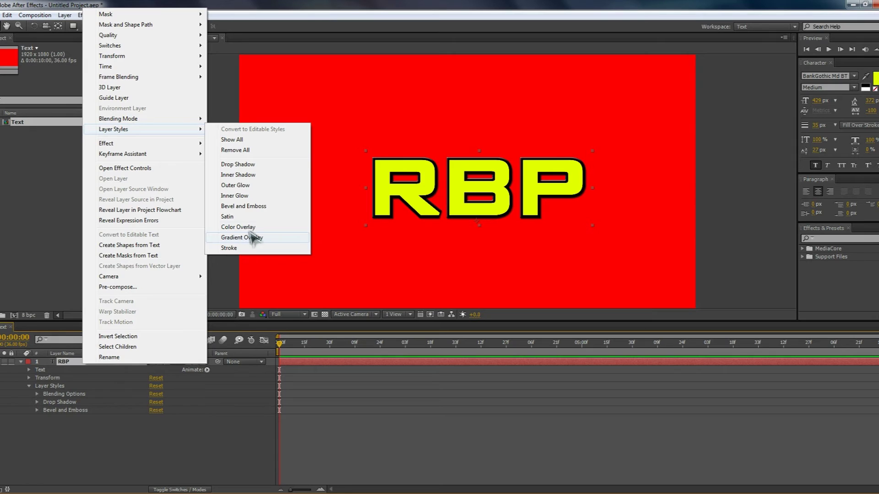
{"action": "left_click", "coordinate": [235, 186]}
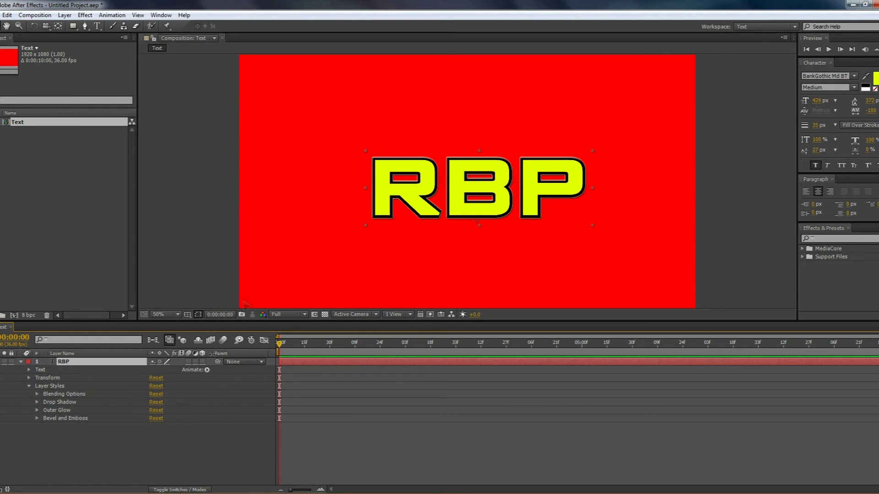
{"action": "left_click", "coordinate": [37, 410]}
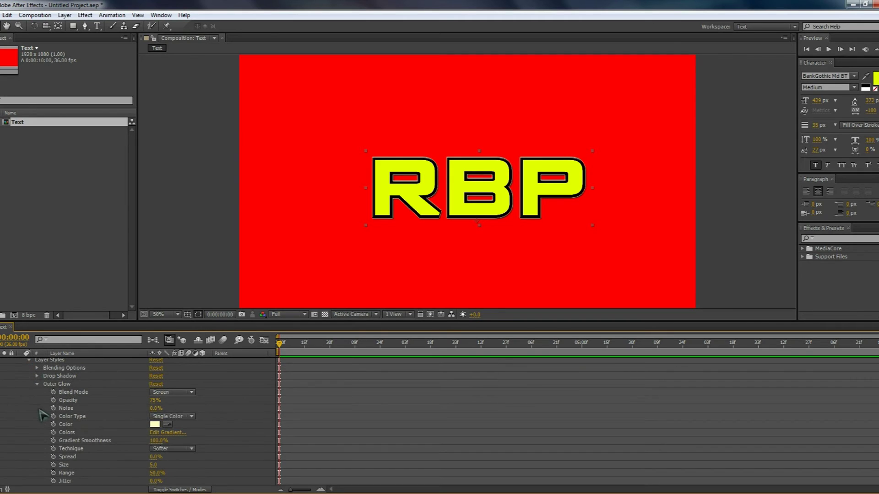
{"action": "scroll", "coordinate": [59, 403], "scroll_direction": "down", "scroll_amount": 3}
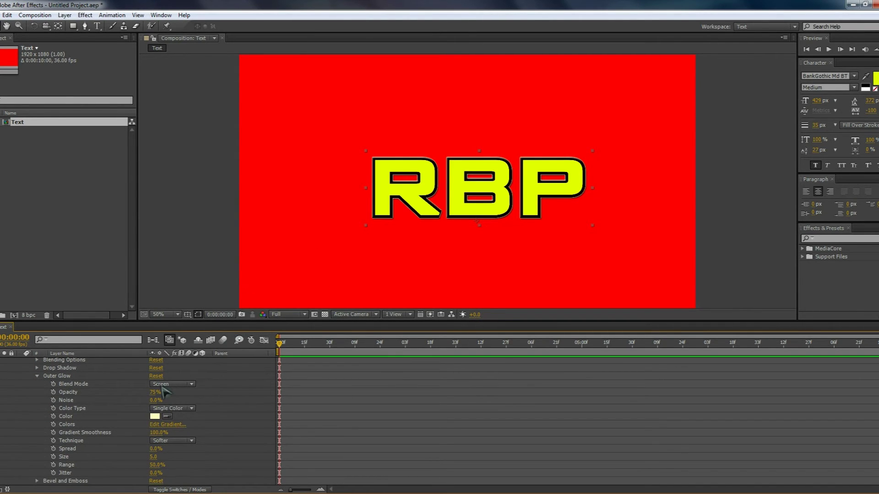
{"action": "left_click", "coordinate": [179, 384]}
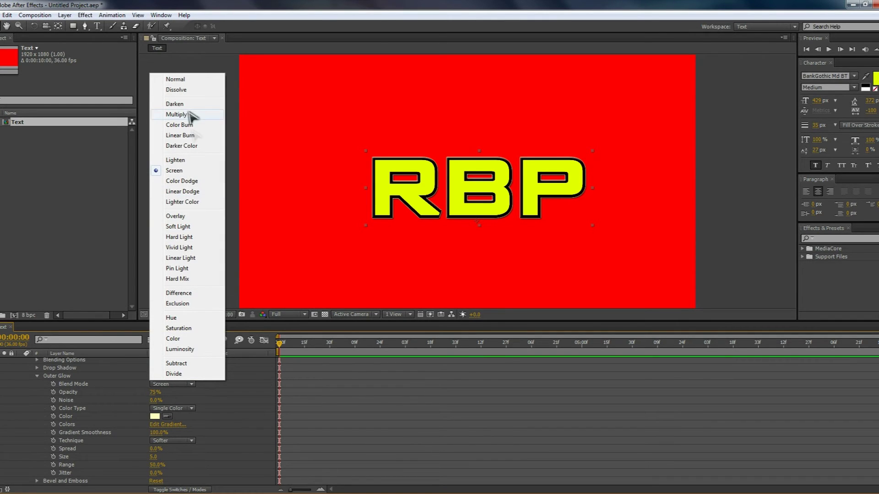
{"action": "left_click", "coordinate": [183, 79]}
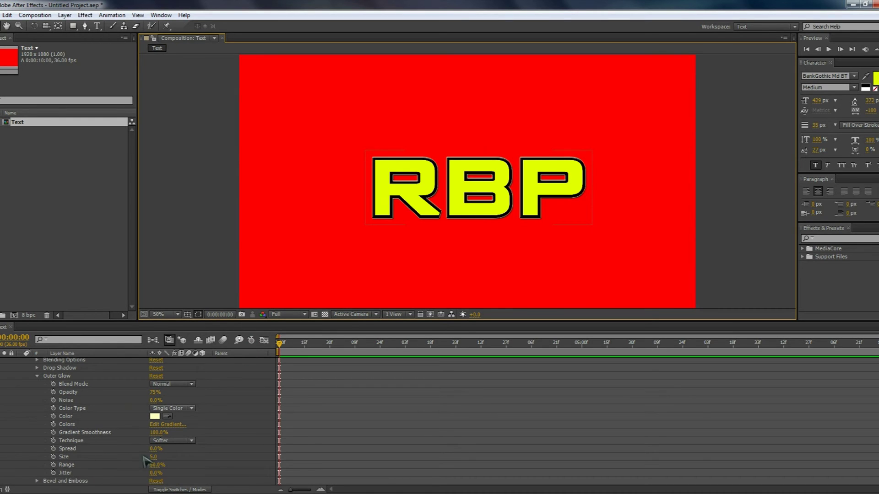
Step: Set the Outer Glow size to 563 and its opacity to 35%
{"action": "left_click_drag", "start_coordinate": [153, 457], "coordinate": [388, 430]}
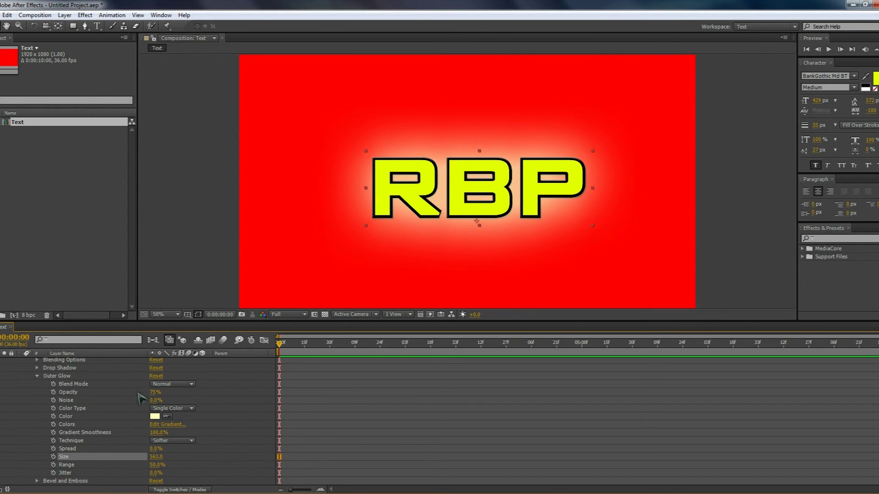
{"action": "left_click_drag", "start_coordinate": [154, 392], "coordinate": [129, 392]}
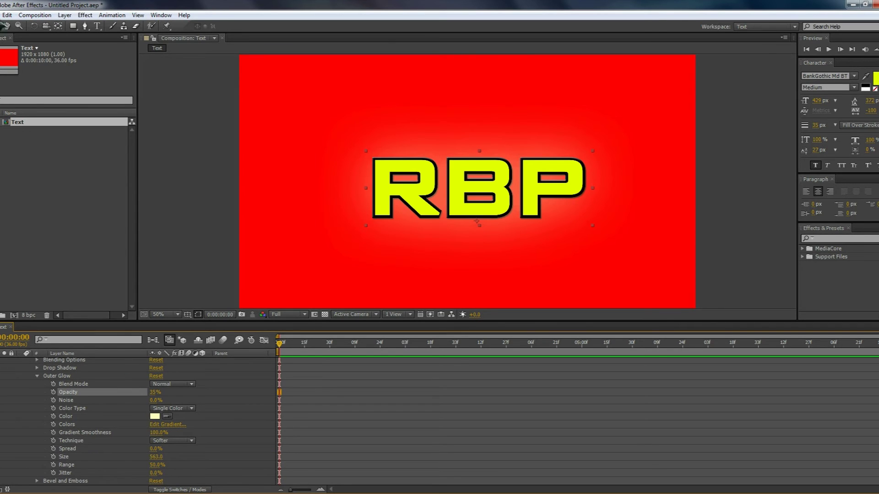
{"action": "left_click", "coordinate": [180, 142]}
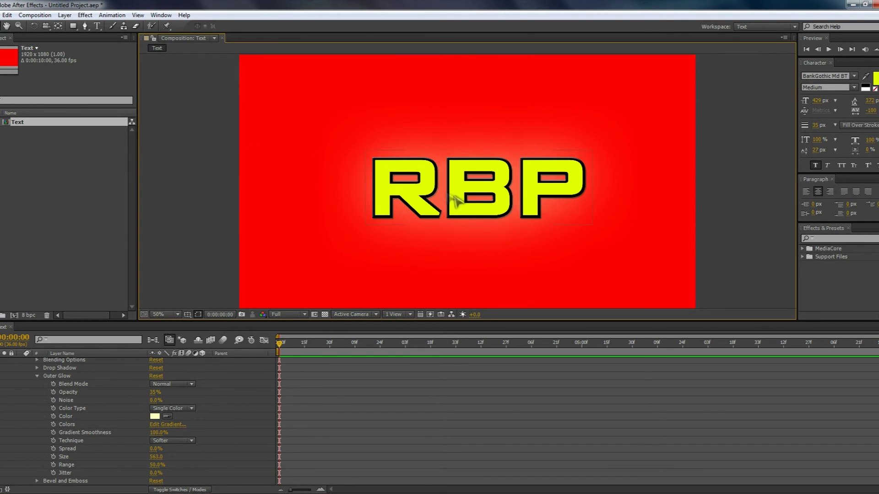
Step: Move the RBP text slightly up and left, and collapse the layer's Outer Glow and Layer Styles properties
{"action": "left_click_drag", "start_coordinate": [455, 199], "coordinate": [428, 188]}
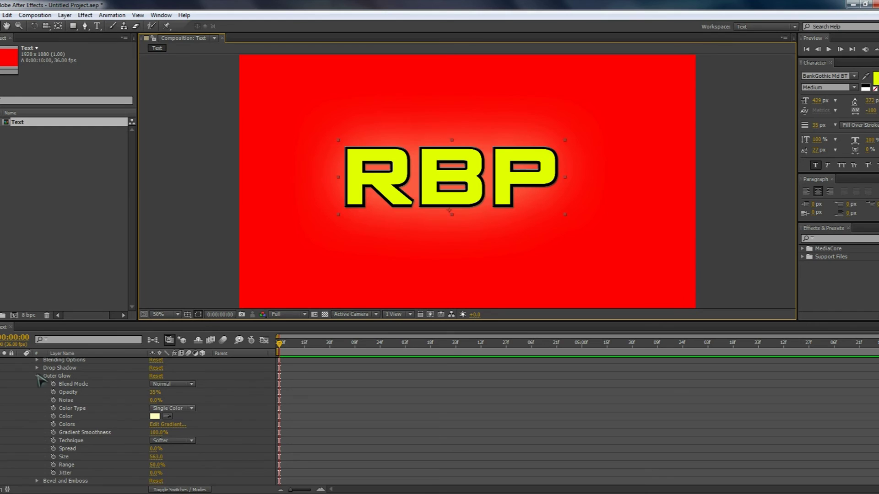
{"action": "left_click", "coordinate": [37, 376]}
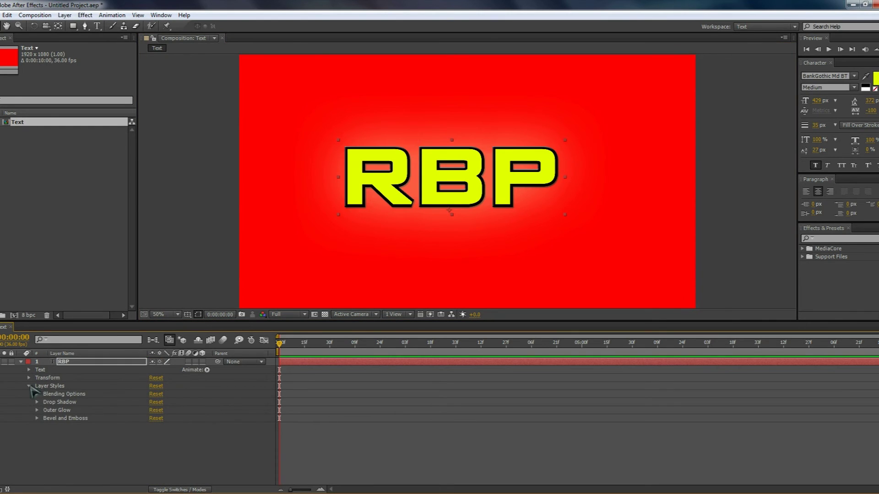
{"action": "left_click", "coordinate": [30, 387]}
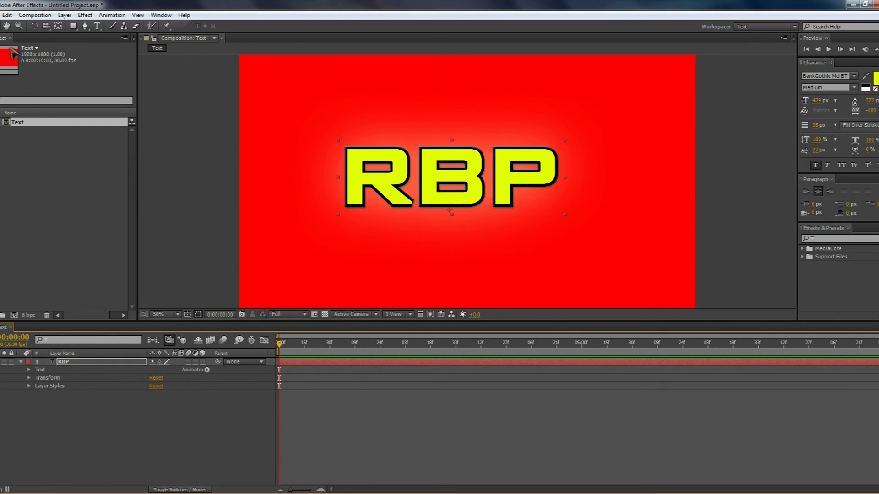
Step: Switch to Windows Explorer and open the Space folder inside Pictures on Local Disk (C:)
{"action": "key", "text": "super"}
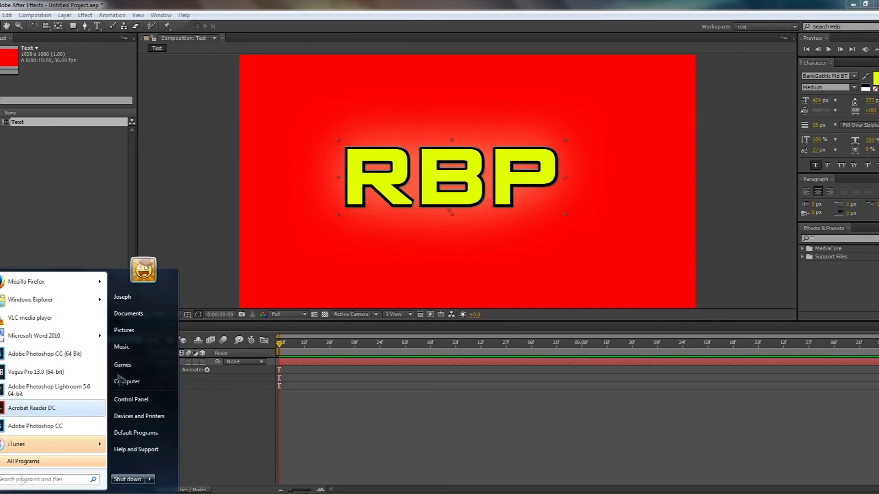
{"action": "key", "text": "super"}
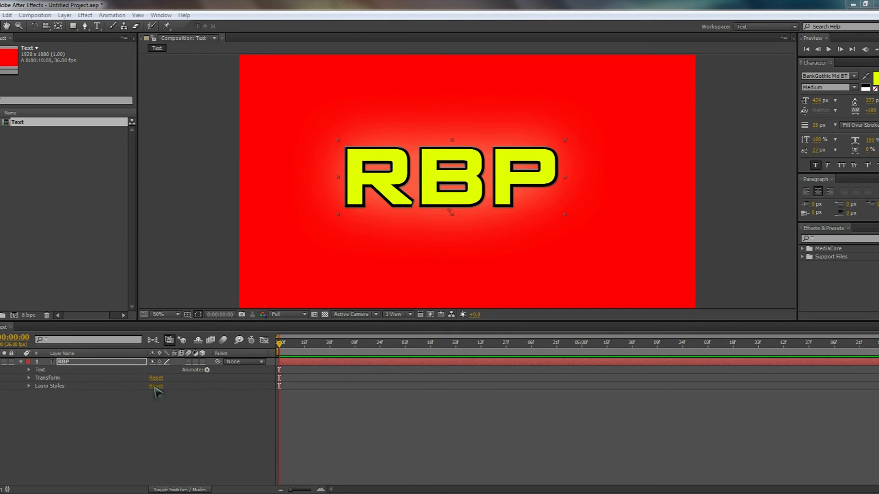
{"action": "key", "text": "super+e"}
{"action": "double_click", "coordinate": [435, 181]}
{"action": "left_click_drag", "start_coordinate": [428, 127], "coordinate": [710, 155]}
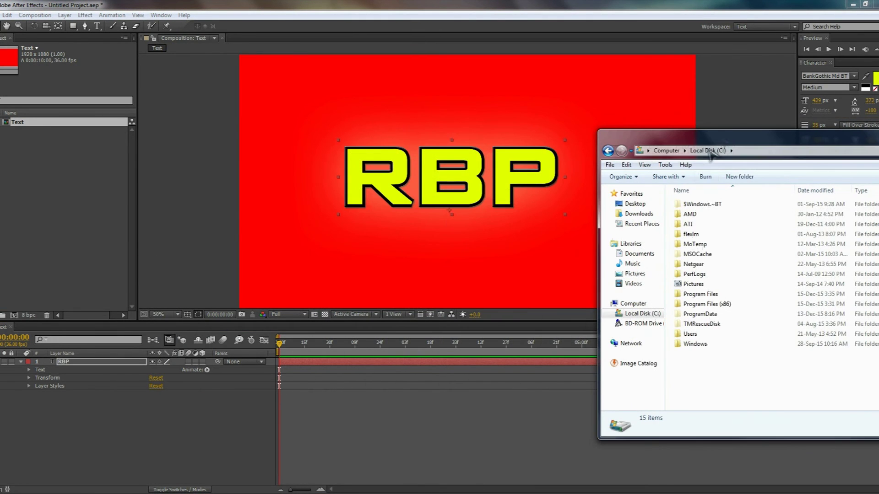
{"action": "double_click", "coordinate": [711, 285]}
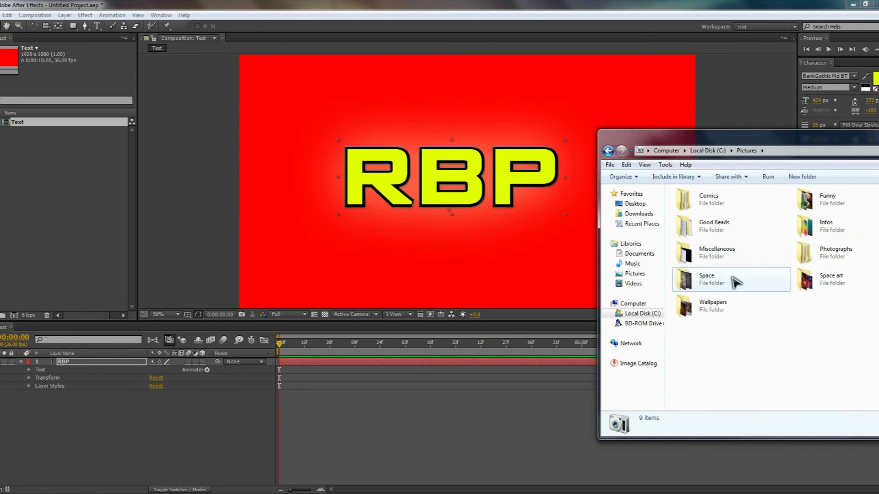
{"action": "double_click", "coordinate": [707, 279]}
{"action": "scroll", "coordinate": [751, 277], "scroll_direction": "down", "scroll_amount": 3}
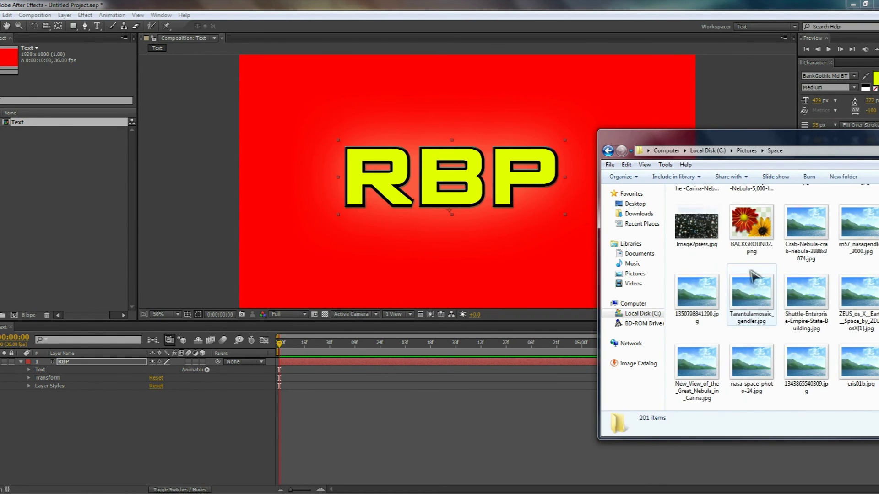
Step: Import Tarantulamosaic_gendler.jpg into the project and place it in the composition as a background layer below the RBP text
{"action": "left_click_drag", "start_coordinate": [752, 277], "coordinate": [59, 197]}
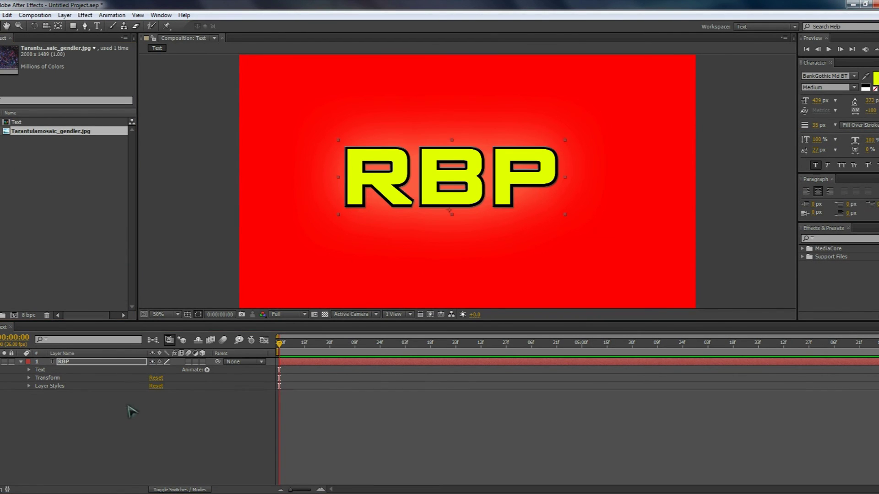
{"action": "left_click_drag", "start_coordinate": [131, 411], "coordinate": [124, 405]}
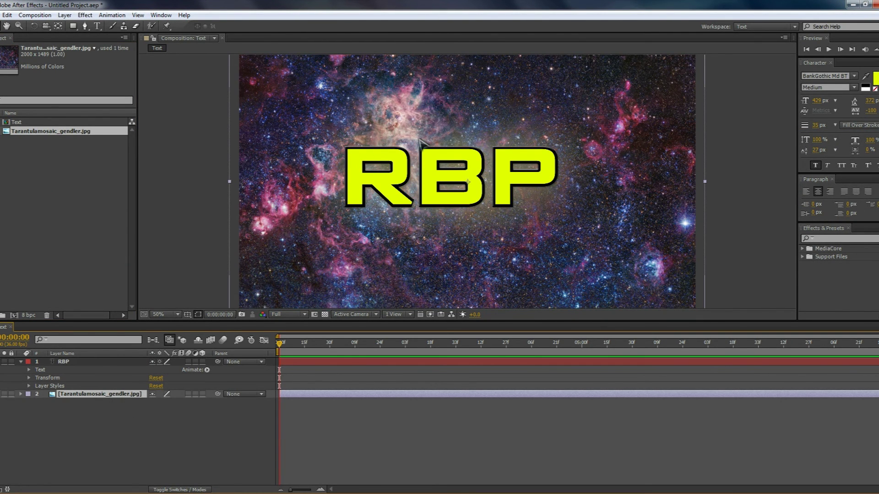
{"action": "left_click", "coordinate": [188, 259]}
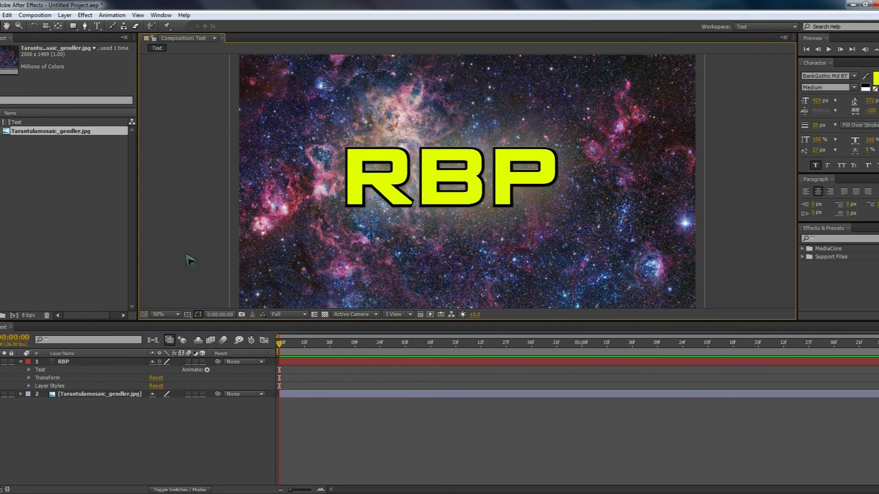
{"action": "left_click", "coordinate": [21, 364]}
{"action": "key", "text": "F2"}
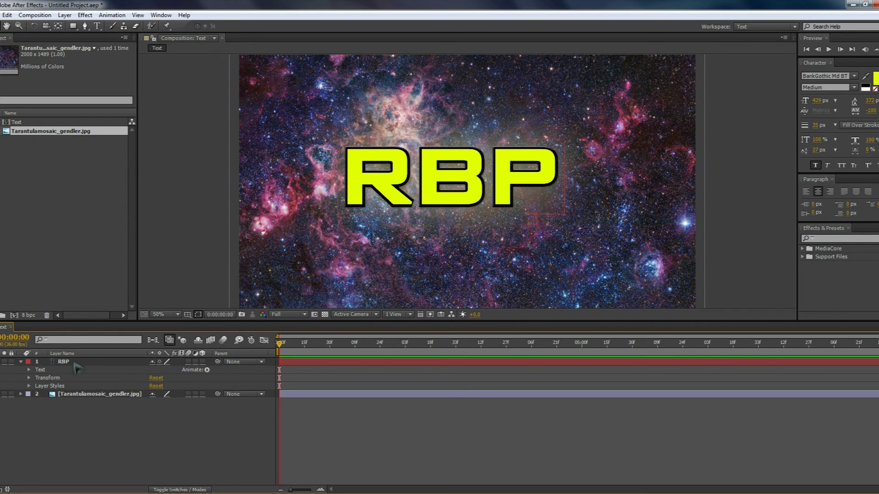
Step: Set the RBP text layer's blending mode to Screen
{"action": "right_click", "coordinate": [77, 366]}
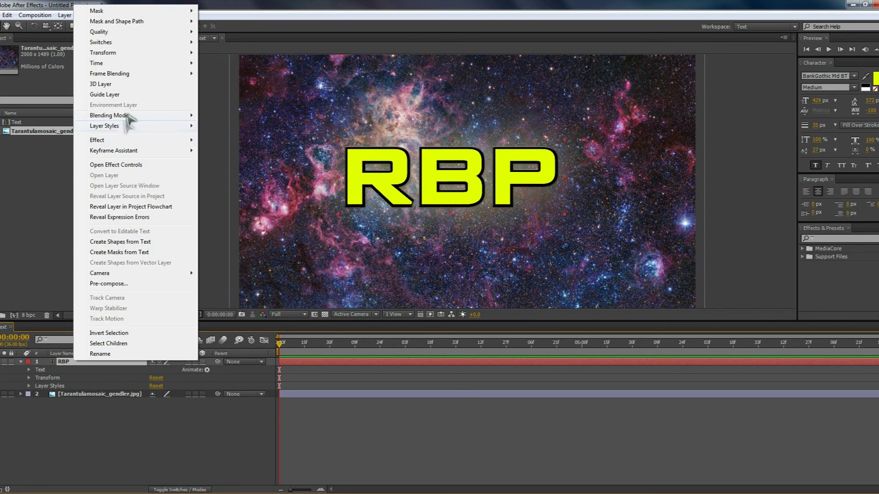
{"action": "mouse_move", "coordinate": [130, 117]}
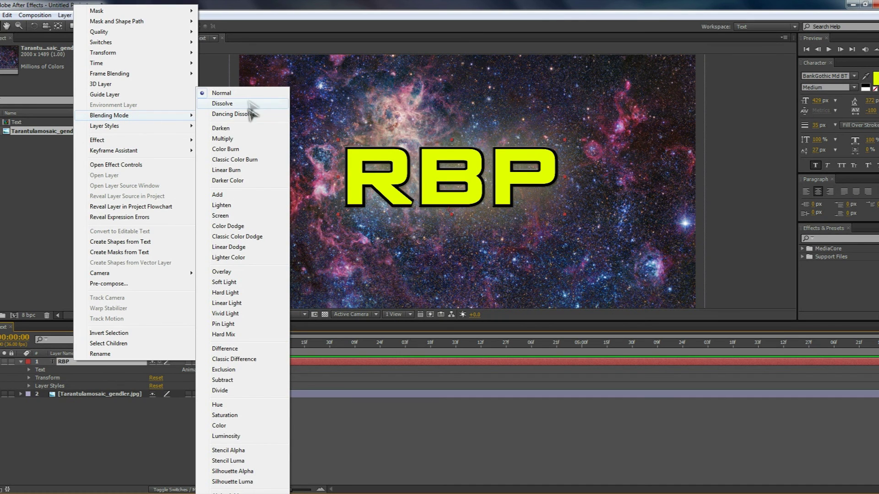
{"action": "left_click", "coordinate": [241, 217]}
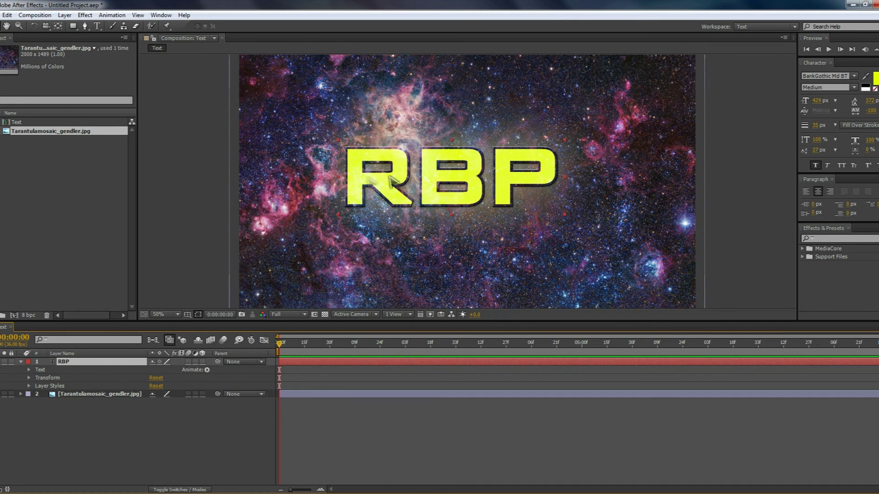
Step: Set the RBP text layer's blending mode to Overlay and deselect the layer
{"action": "right_click", "coordinate": [117, 360]}
{"action": "mouse_move", "coordinate": [169, 117]}
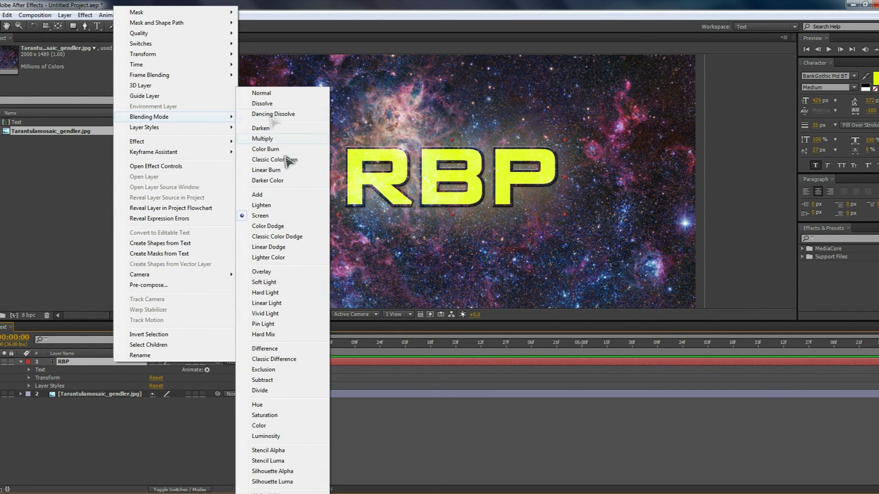
{"action": "left_click", "coordinate": [273, 273]}
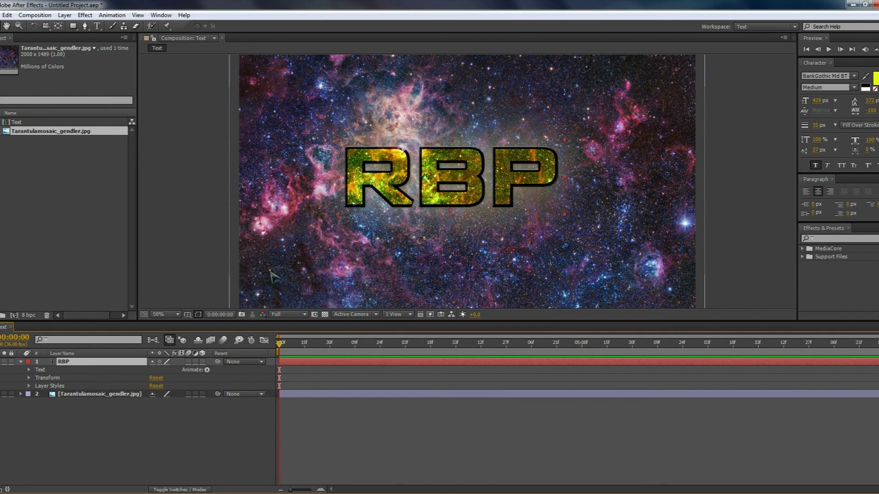
{"action": "left_click", "coordinate": [206, 246]}
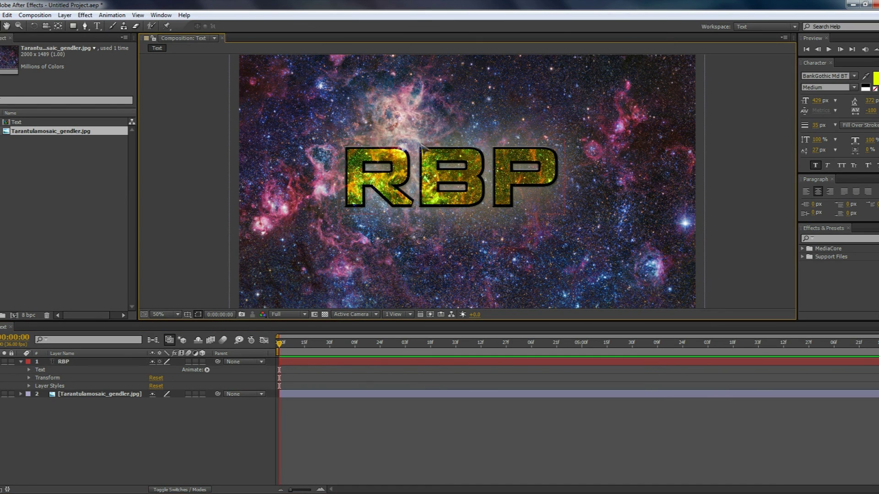
Step: Select all the RBP text with the Type tool and set its font size to 717 px
{"action": "left_click", "coordinate": [97, 26]}
{"action": "left_click_drag", "start_coordinate": [364, 173], "coordinate": [562, 181]}
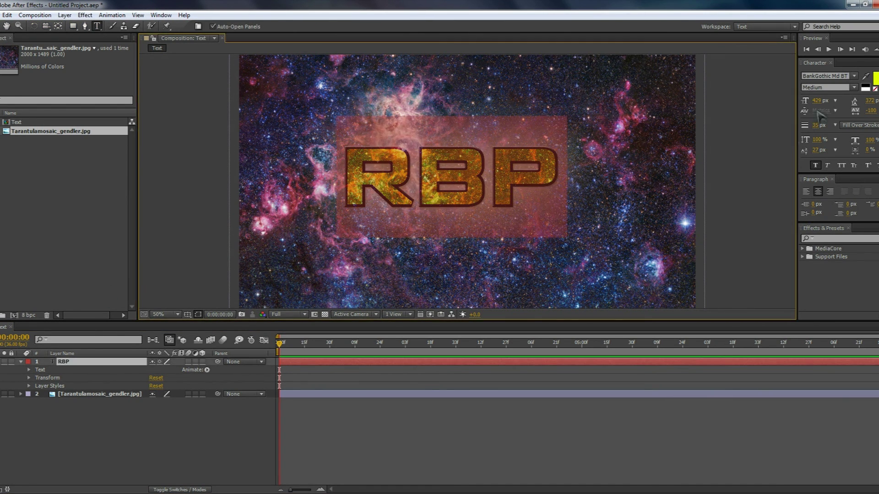
{"action": "left_click_drag", "start_coordinate": [822, 102], "coordinate": [748, 75]}
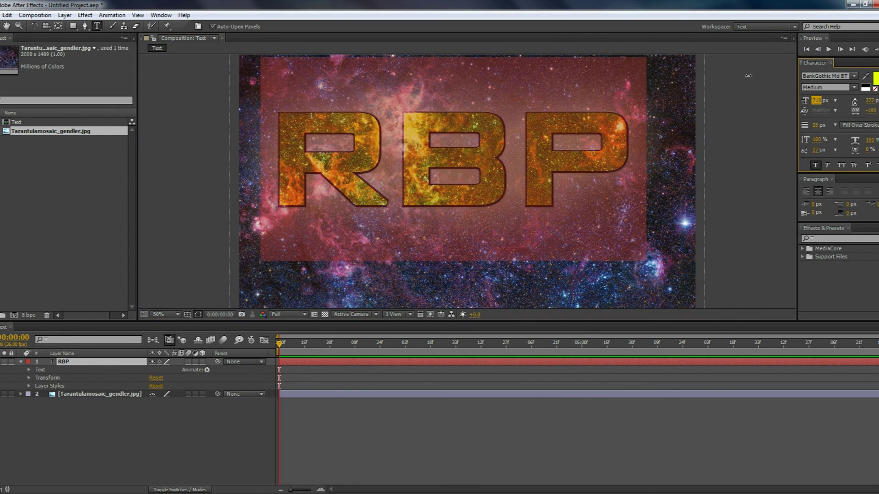
Step: Move the enlarged RBP text slightly down and right to centre it over the nebula background
{"action": "left_click", "coordinate": [6, 25]}
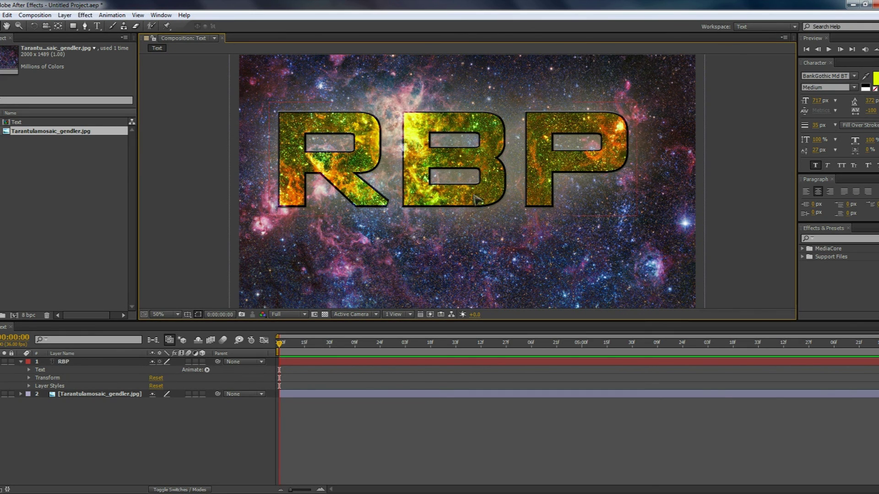
{"action": "left_click_drag", "start_coordinate": [475, 194], "coordinate": [490, 224]}
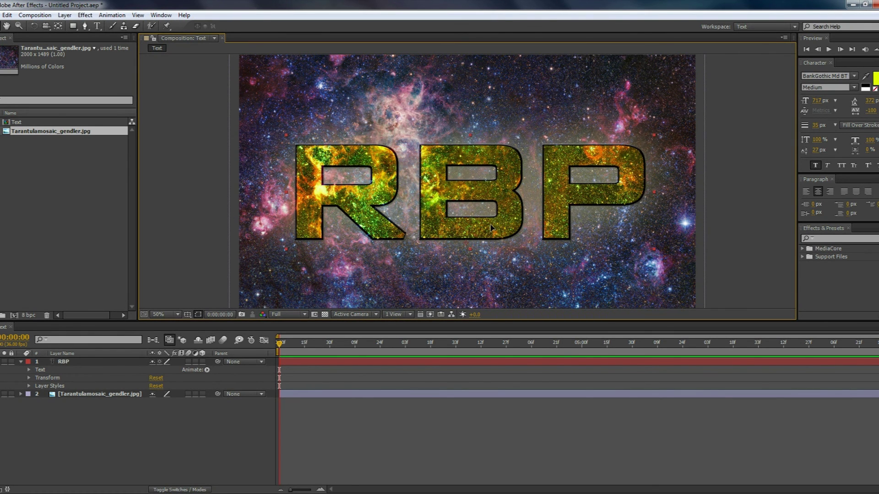
{"action": "key", "text": "Return"}
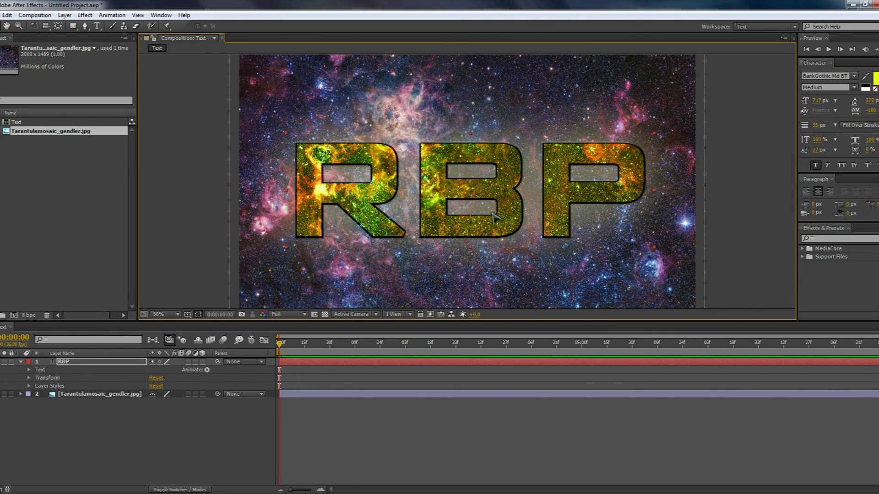